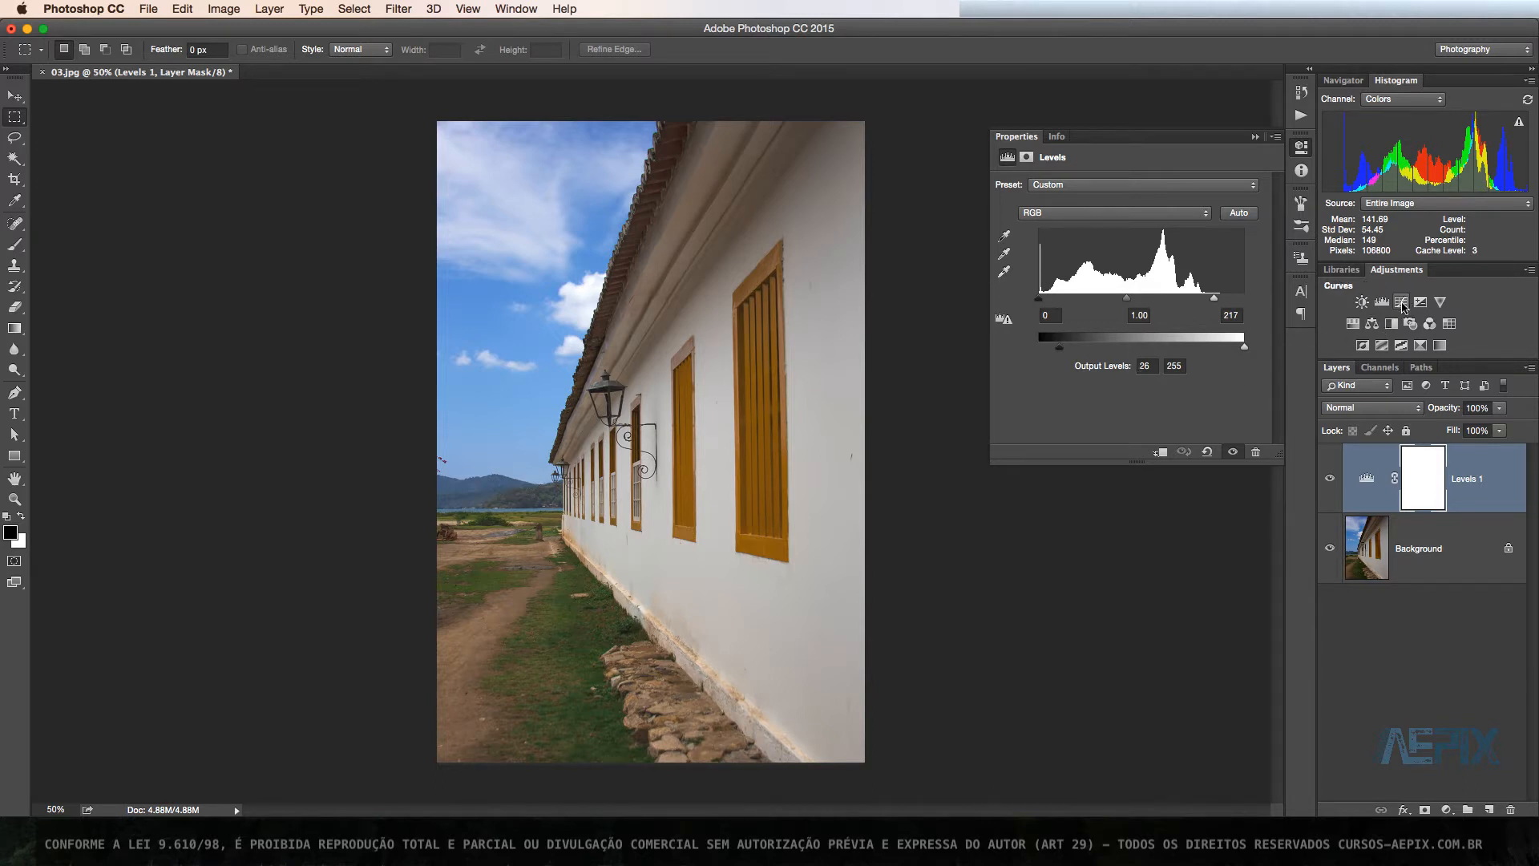
- Add a Curves adjustment layer above the Levels 1 layer
{"action": "left_click", "coordinate": [1401, 303]}
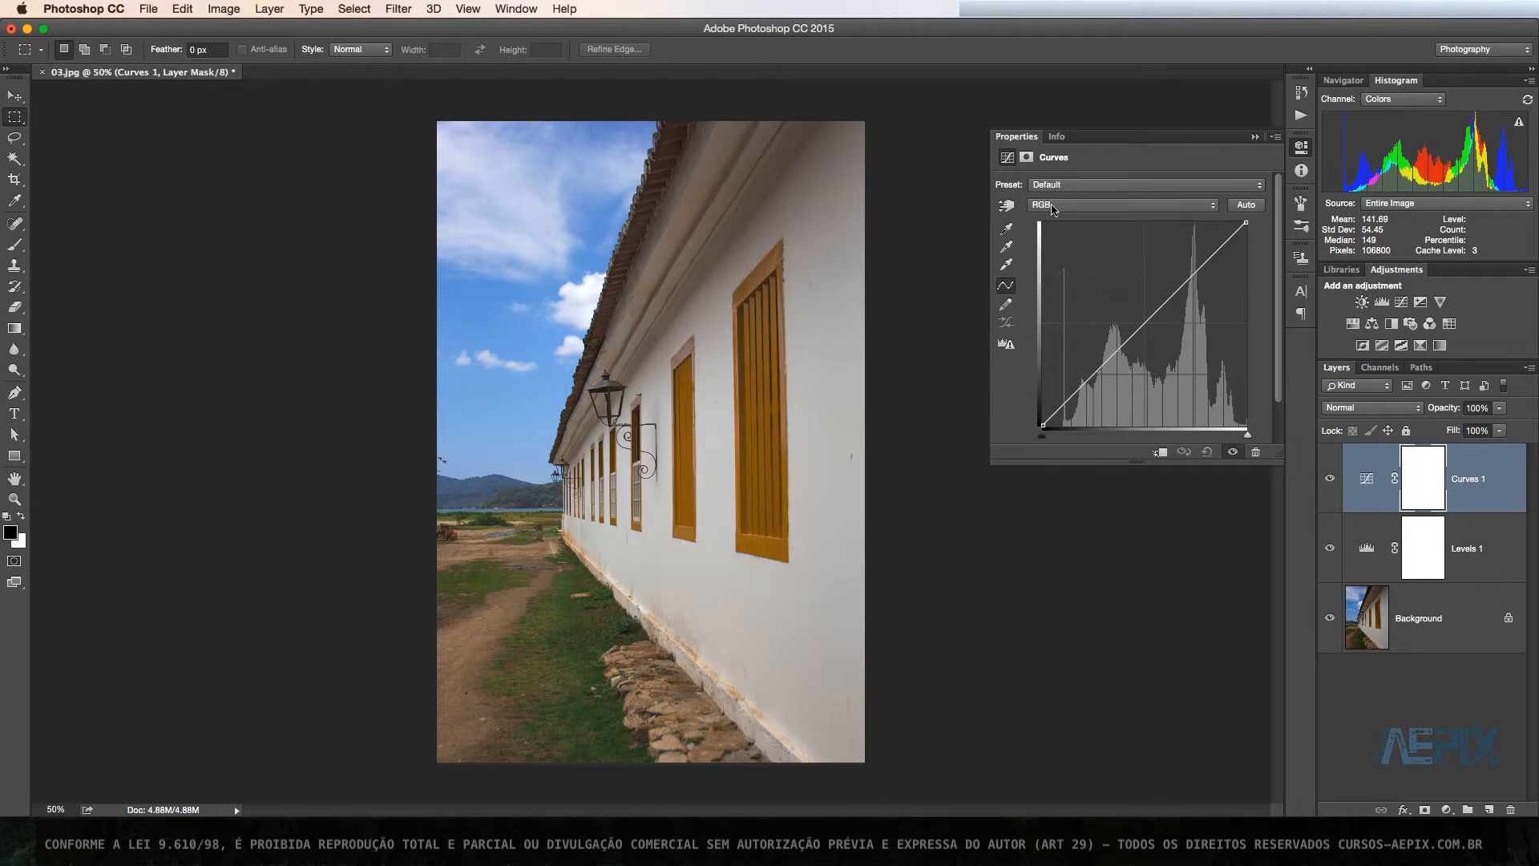
- Try the Medium Contrast, Strong Contrast and Cross Process presets on the Curves adjustment, and return it to Default
{"action": "left_click", "coordinate": [1239, 186]}
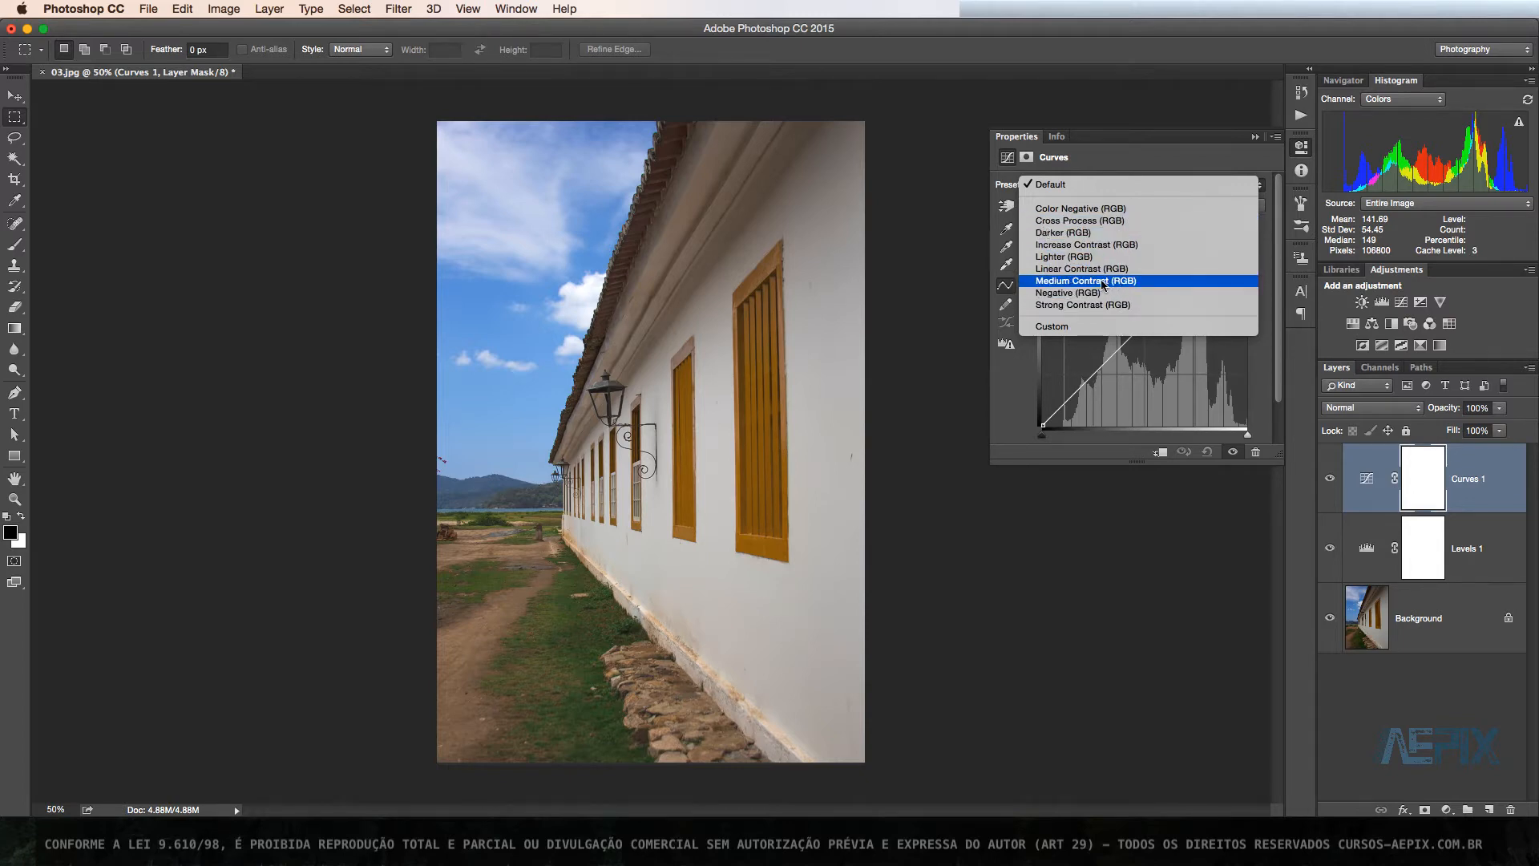
{"action": "left_click", "coordinate": [1133, 280]}
{"action": "left_click", "coordinate": [1202, 186]}
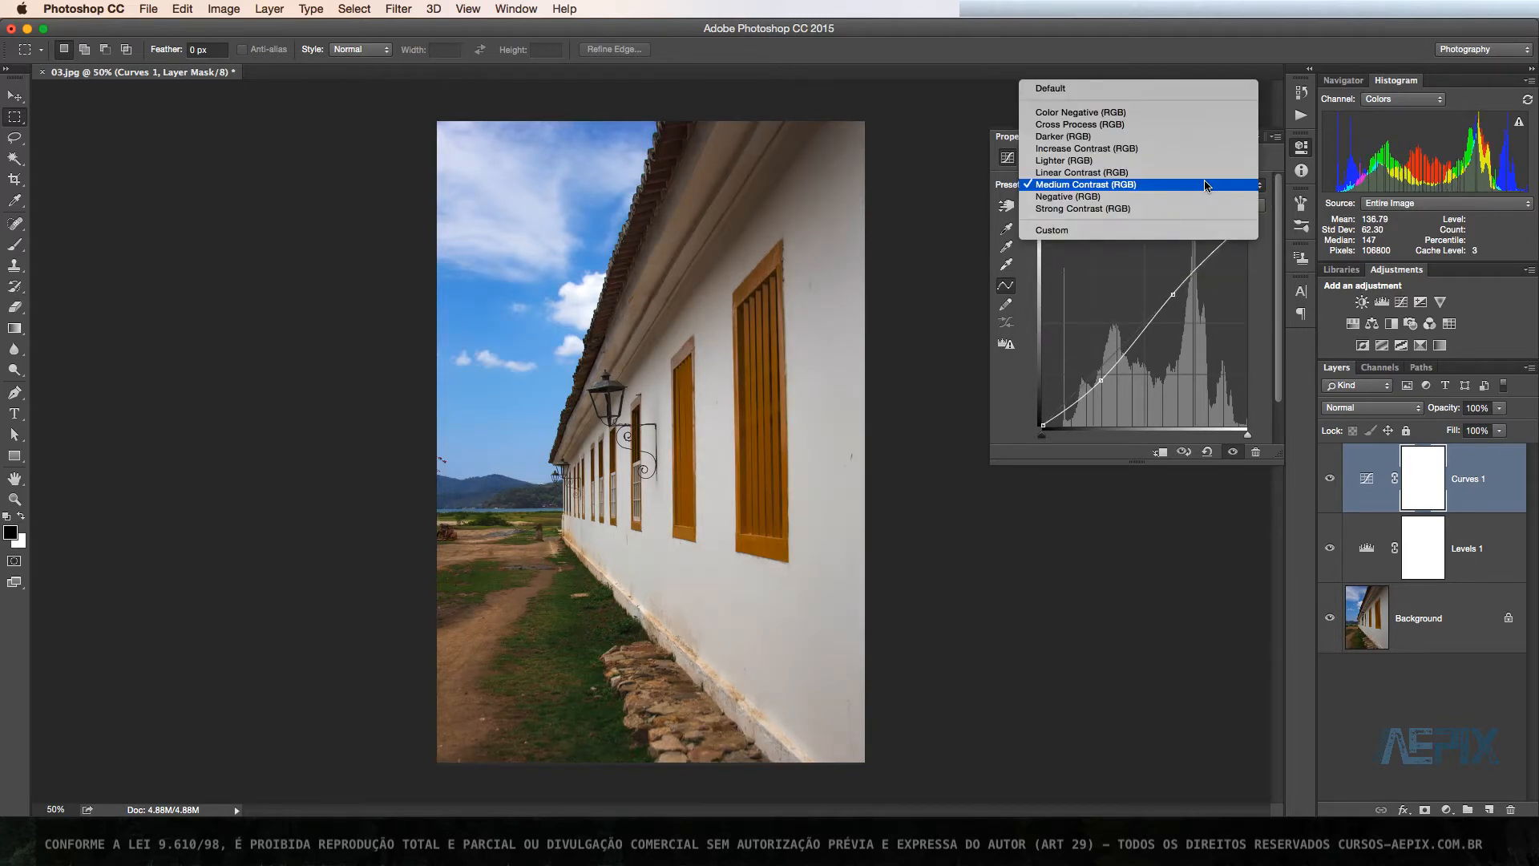
{"action": "left_click", "coordinate": [1171, 205]}
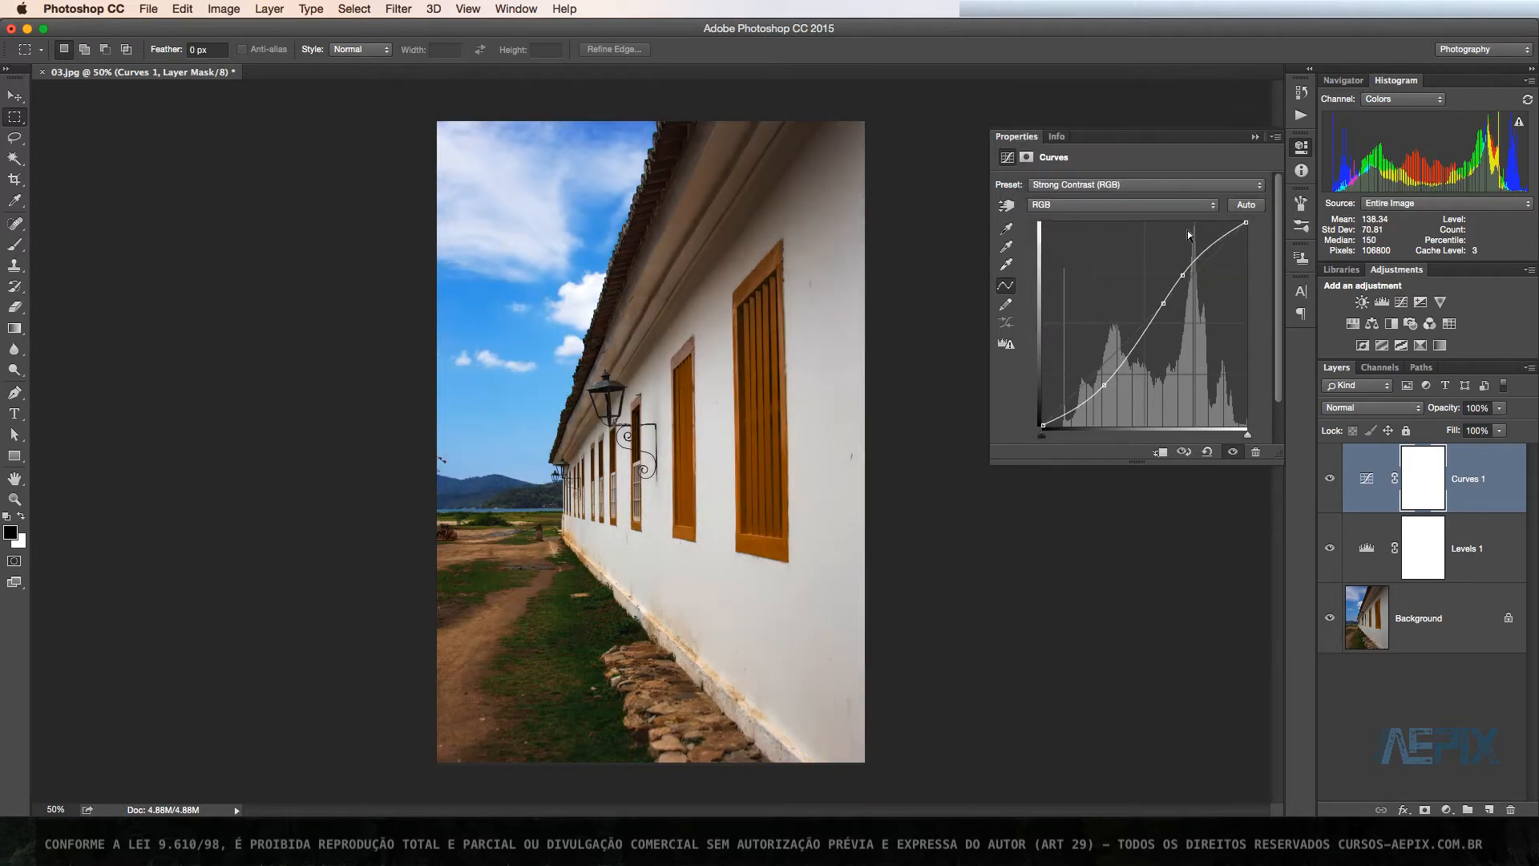
{"action": "left_click", "coordinate": [1215, 186]}
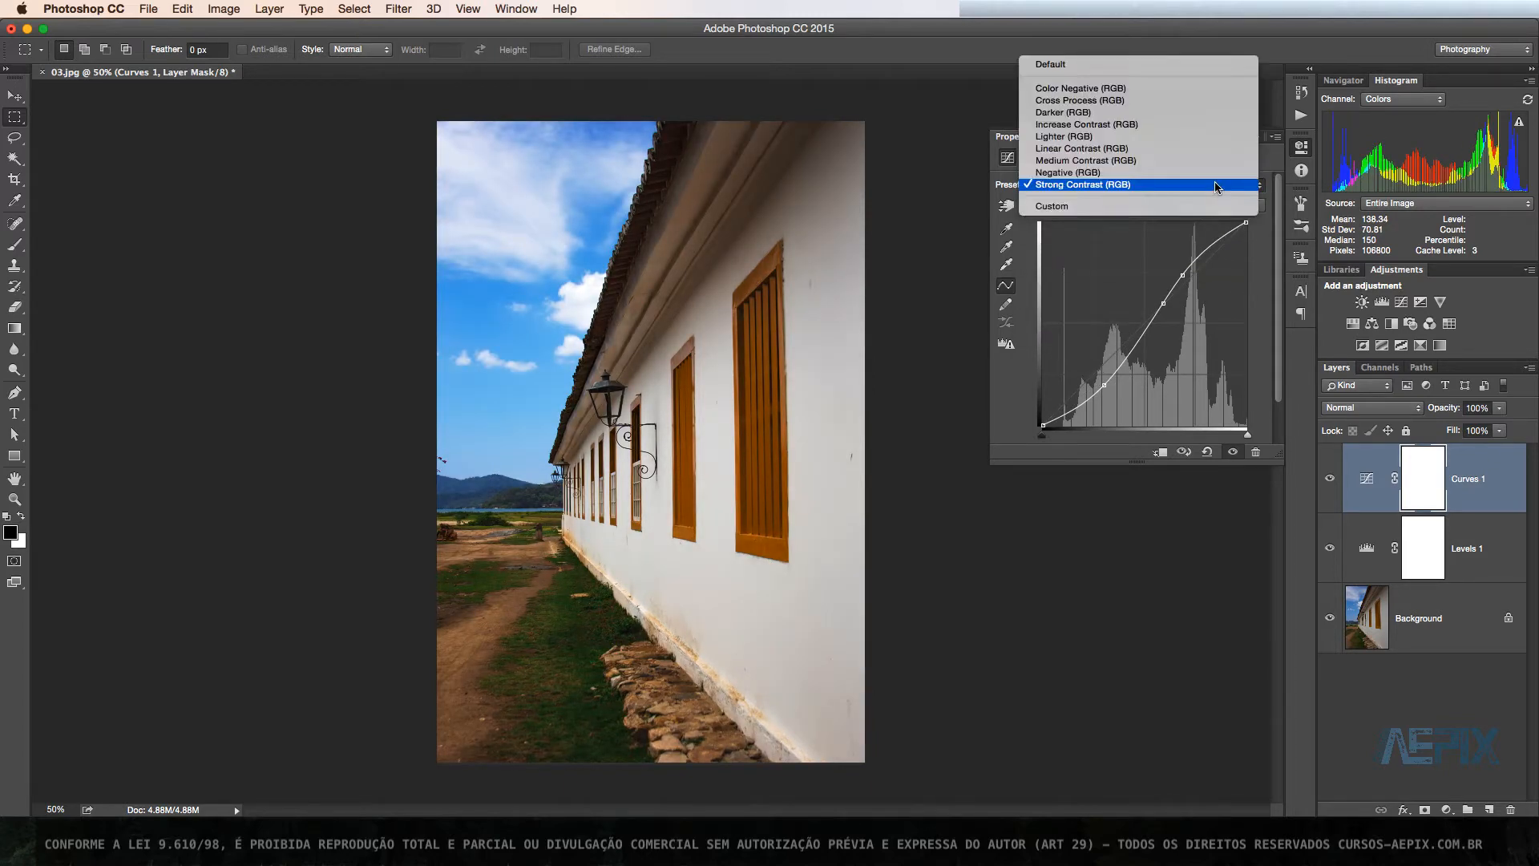
{"action": "left_click", "coordinate": [1189, 101]}
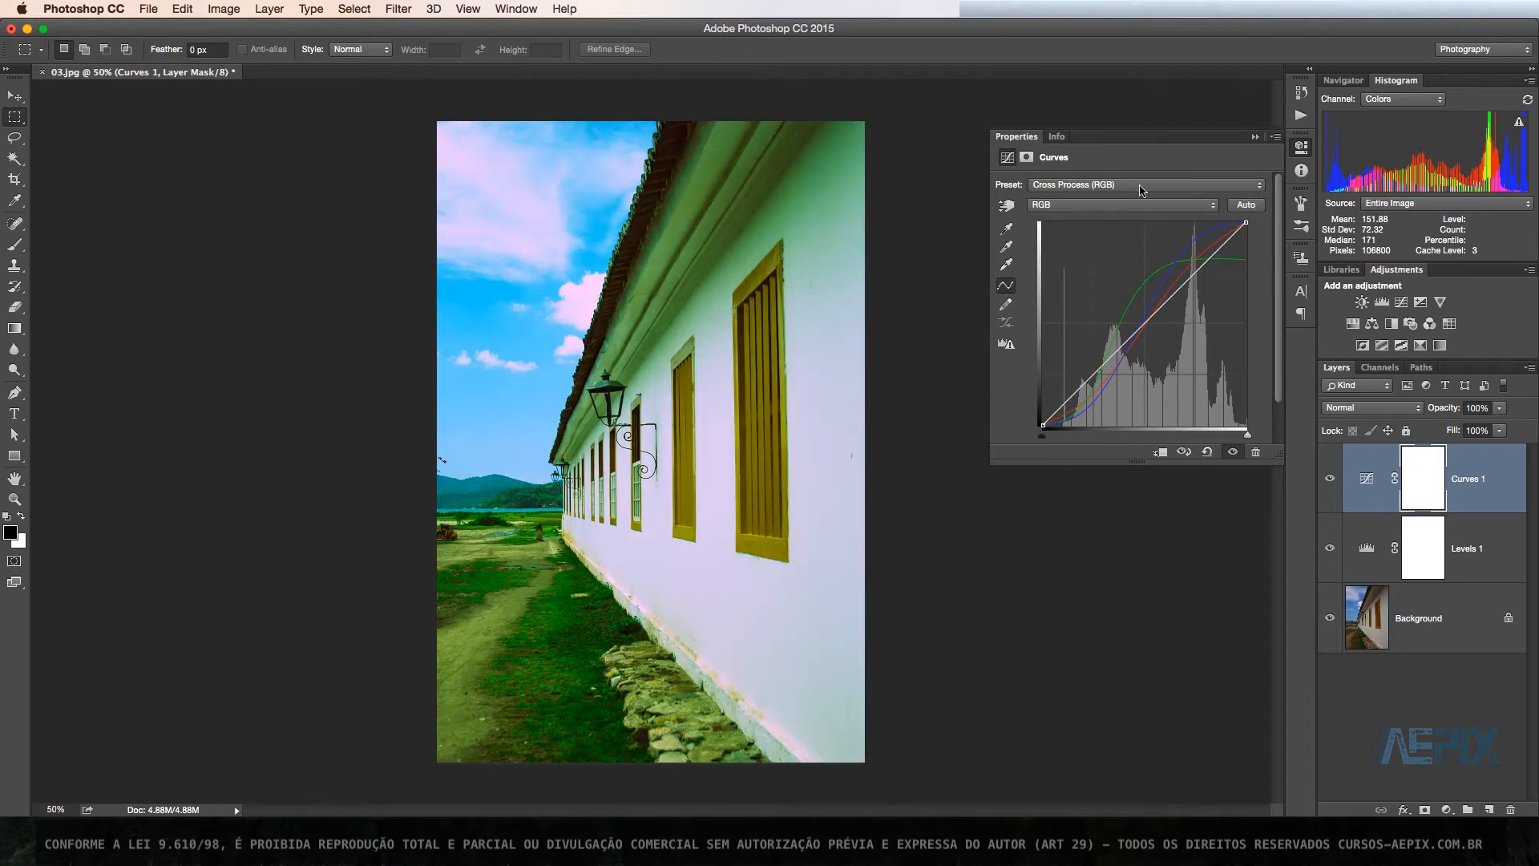
{"action": "left_click", "coordinate": [1257, 187]}
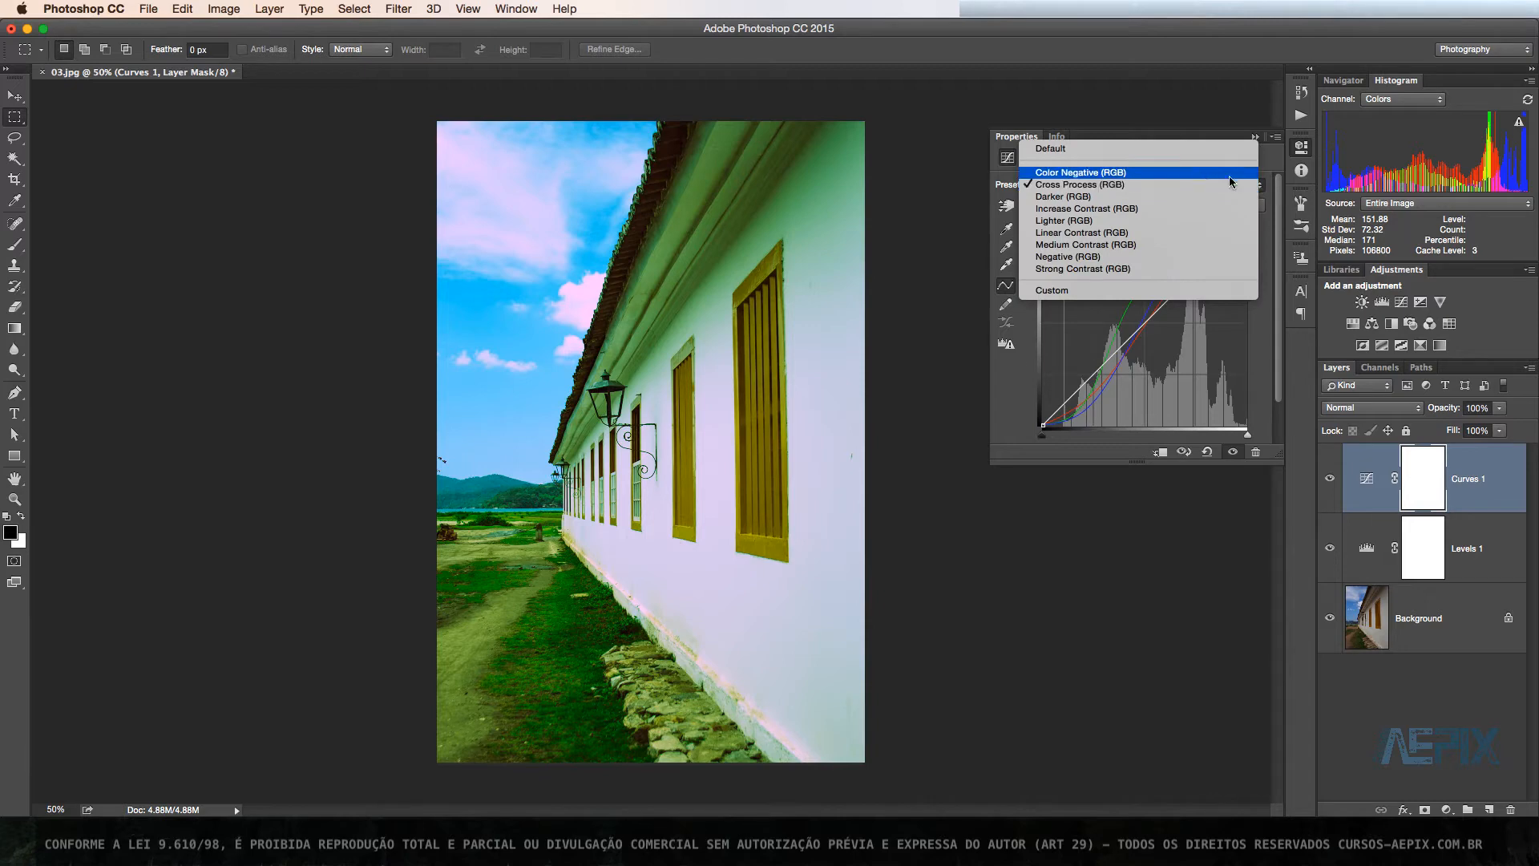
{"action": "left_click", "coordinate": [1195, 149]}
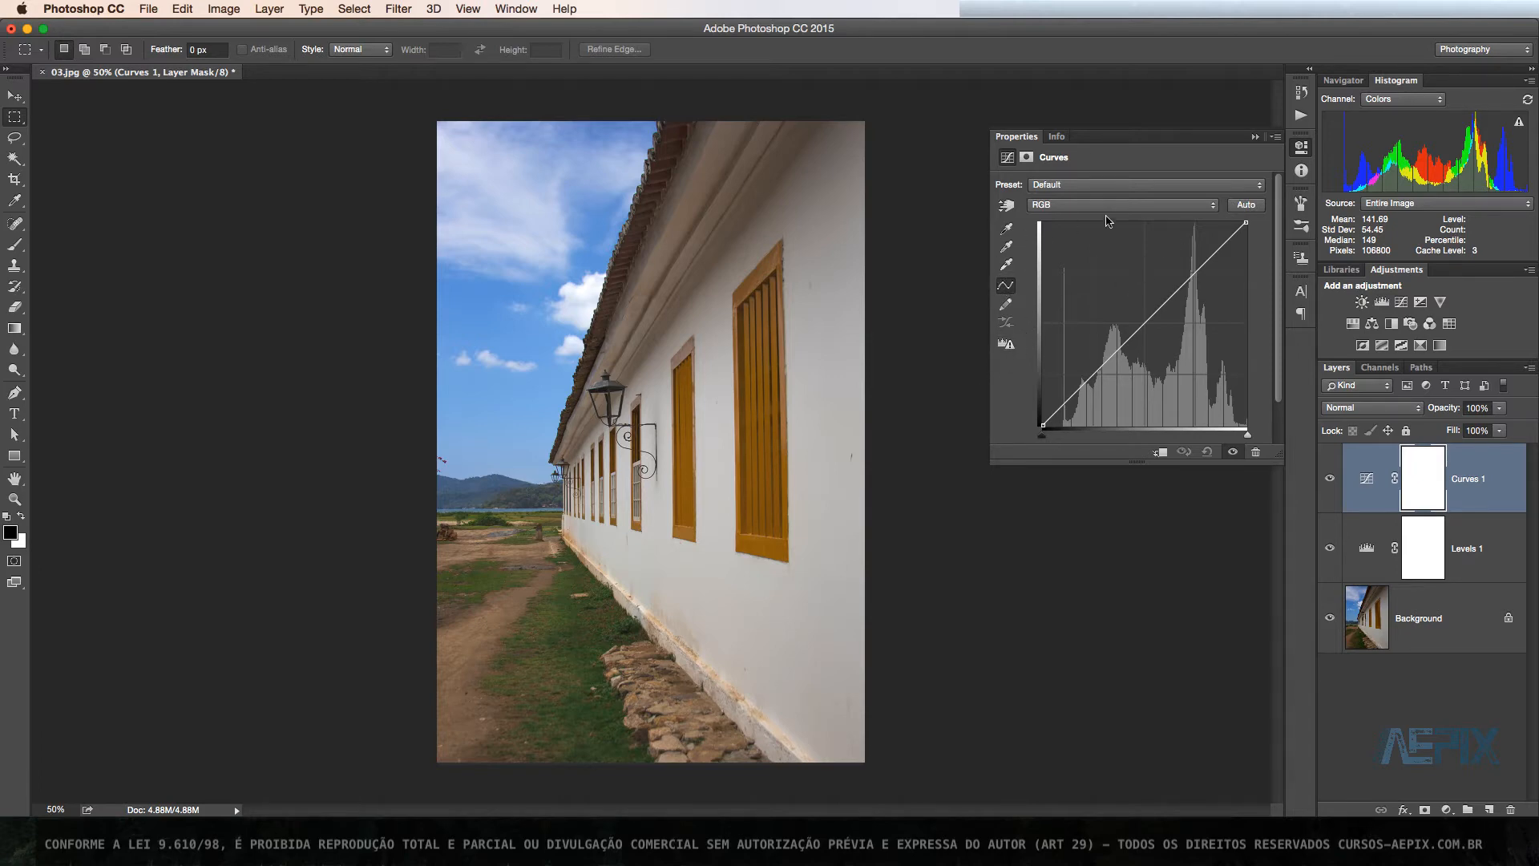
- Try darkening and brightening the midtones with a central point on the RGB curve, and remove the point
{"action": "left_click", "coordinate": [1155, 207]}
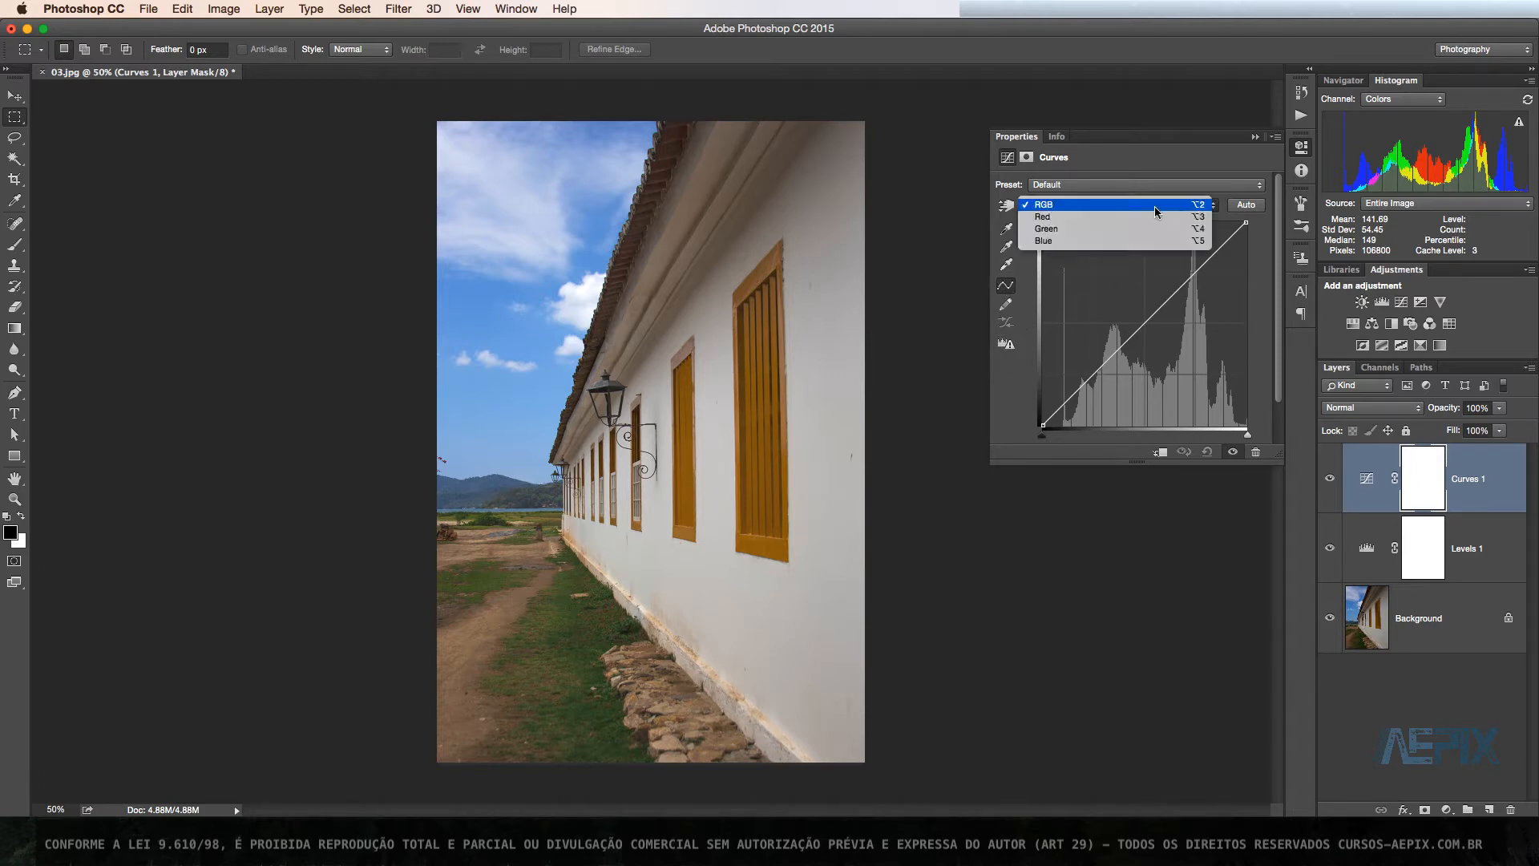
{"action": "left_click", "coordinate": [1069, 203]}
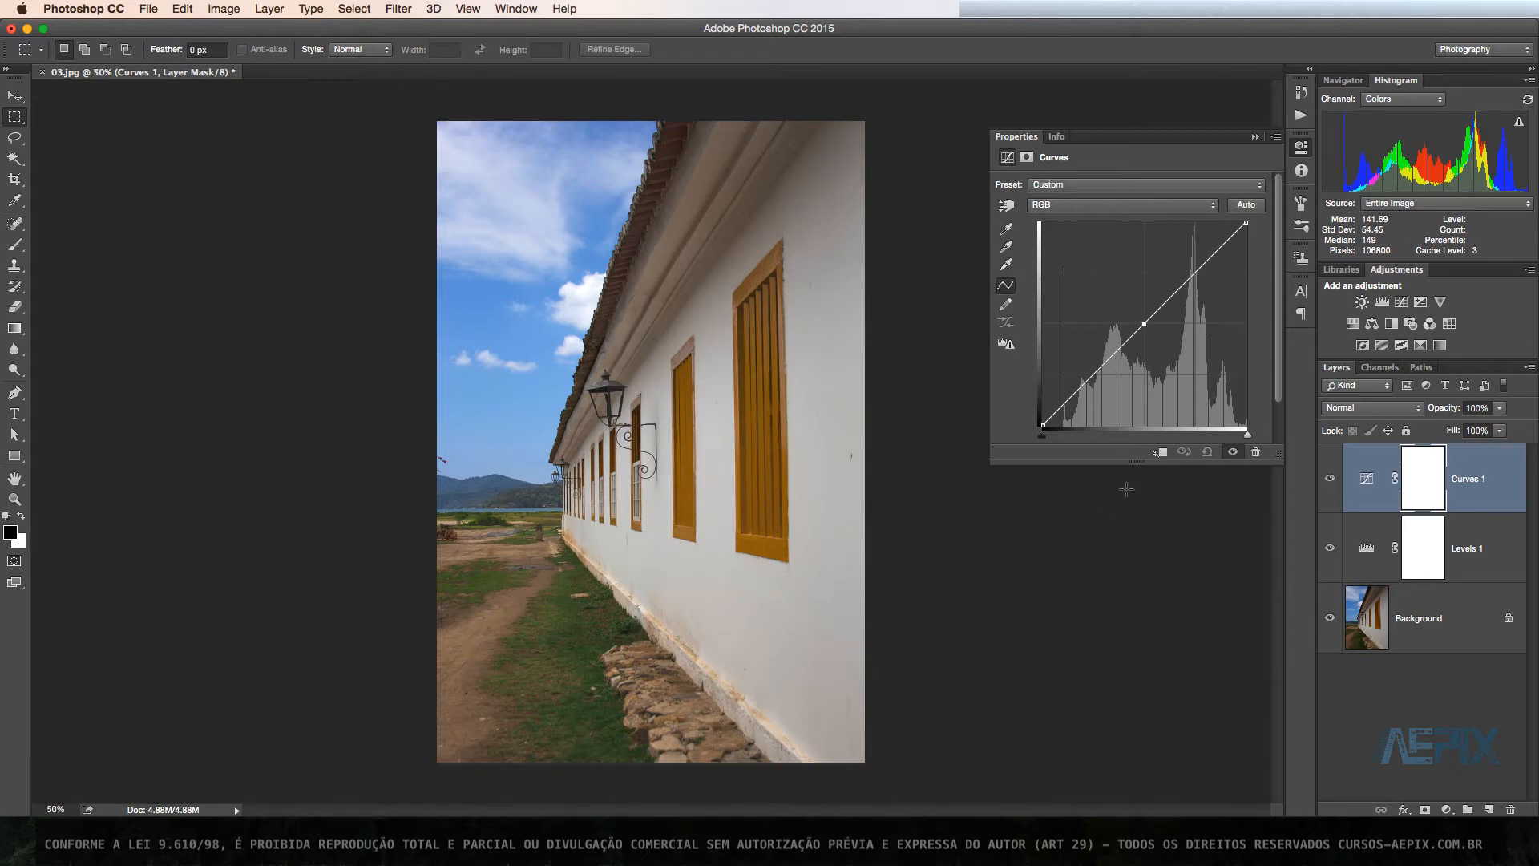
{"action": "left_click", "coordinate": [1143, 324]}
{"action": "left_click_drag", "start_coordinate": [1144, 324], "coordinate": [1154, 340]}
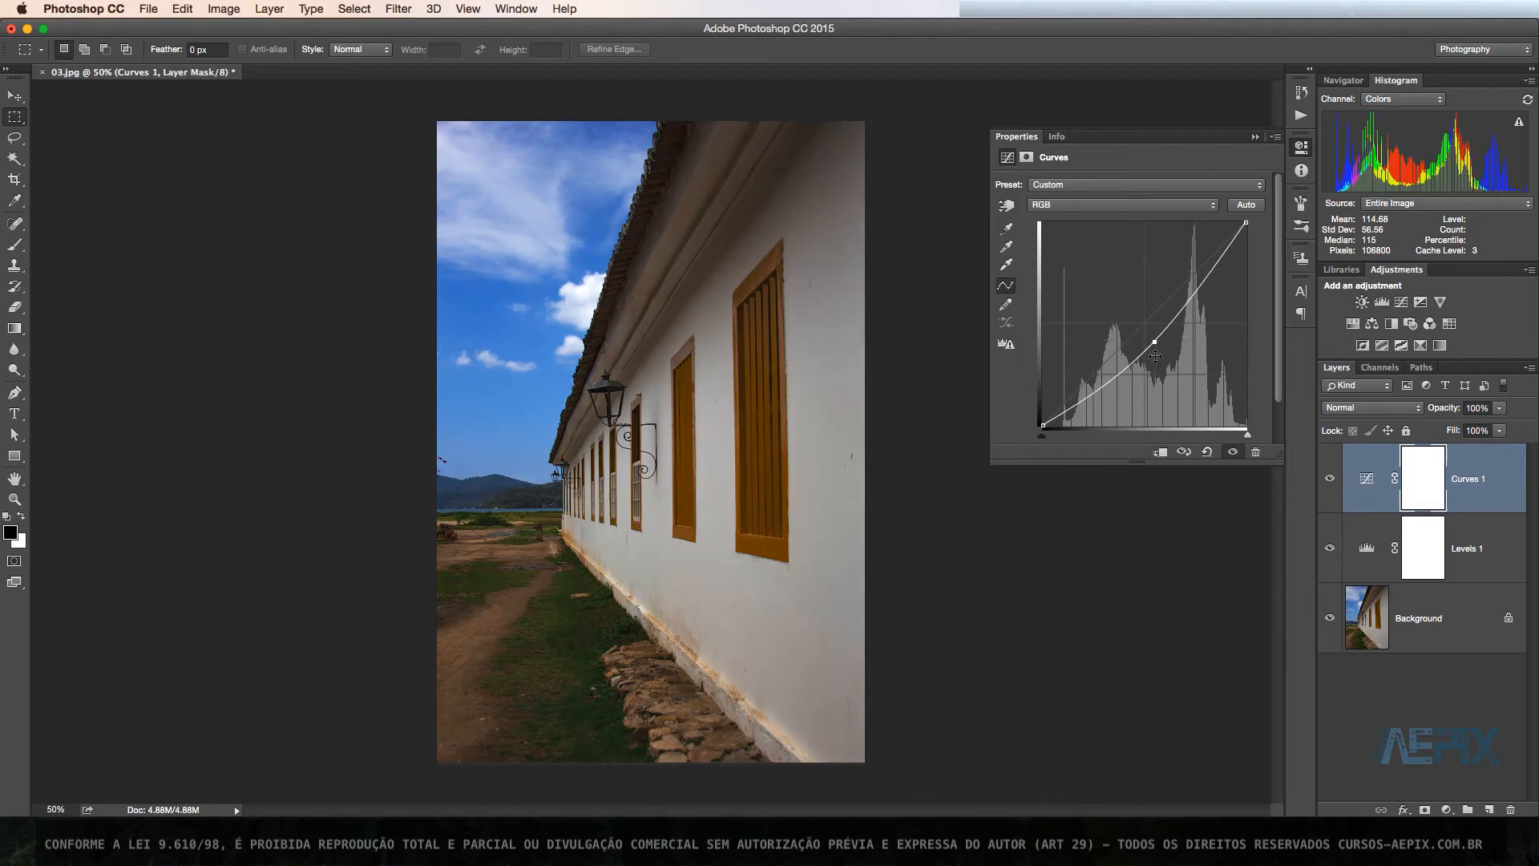
{"action": "left_click_drag", "start_coordinate": [1155, 341], "coordinate": [1139, 311]}
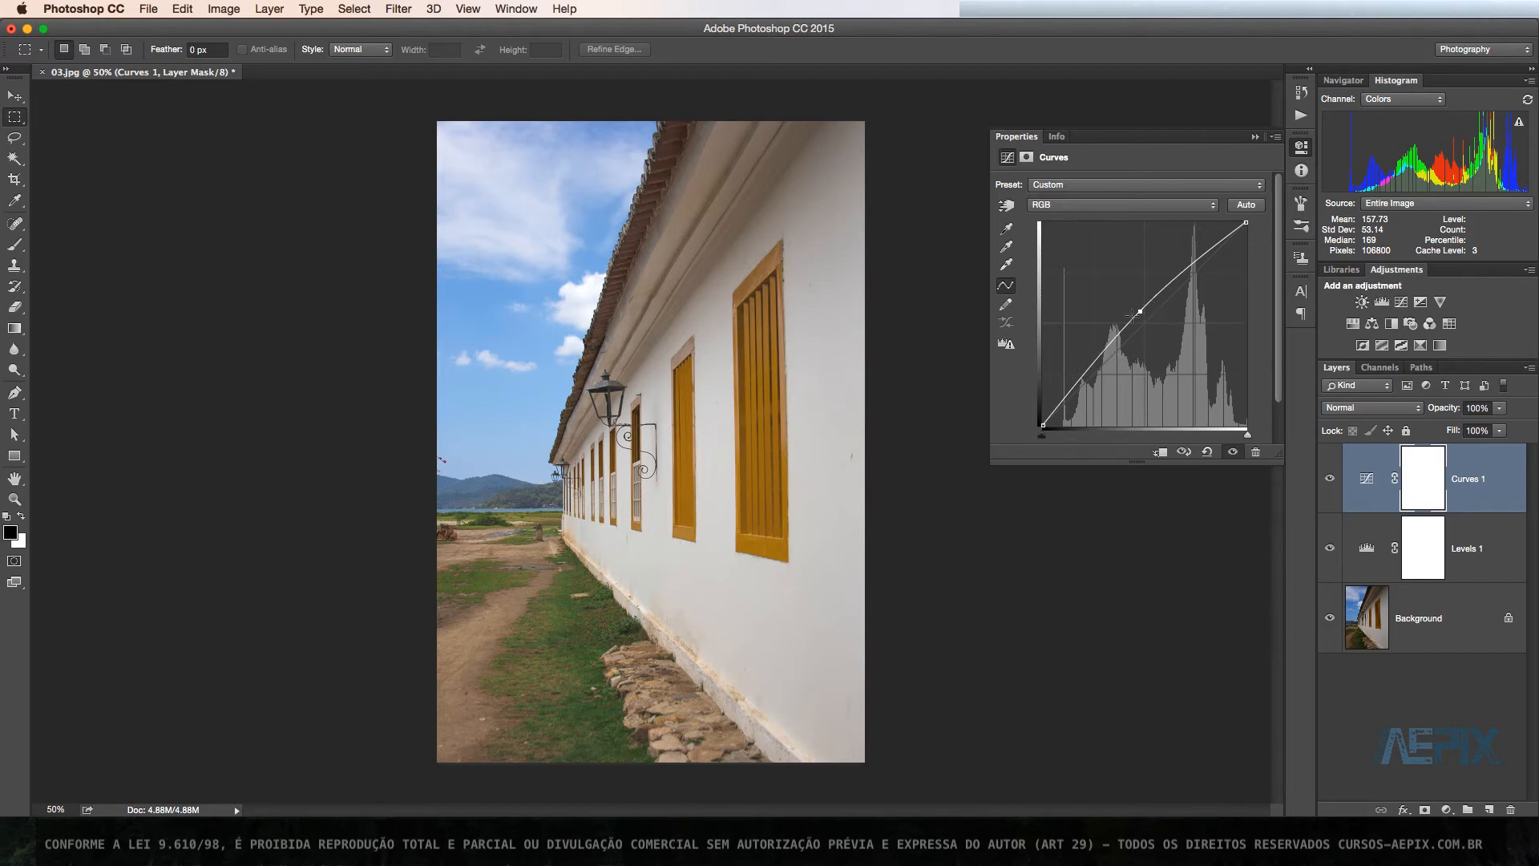
{"action": "left_click_drag", "start_coordinate": [1139, 311], "coordinate": [1142, 554]}
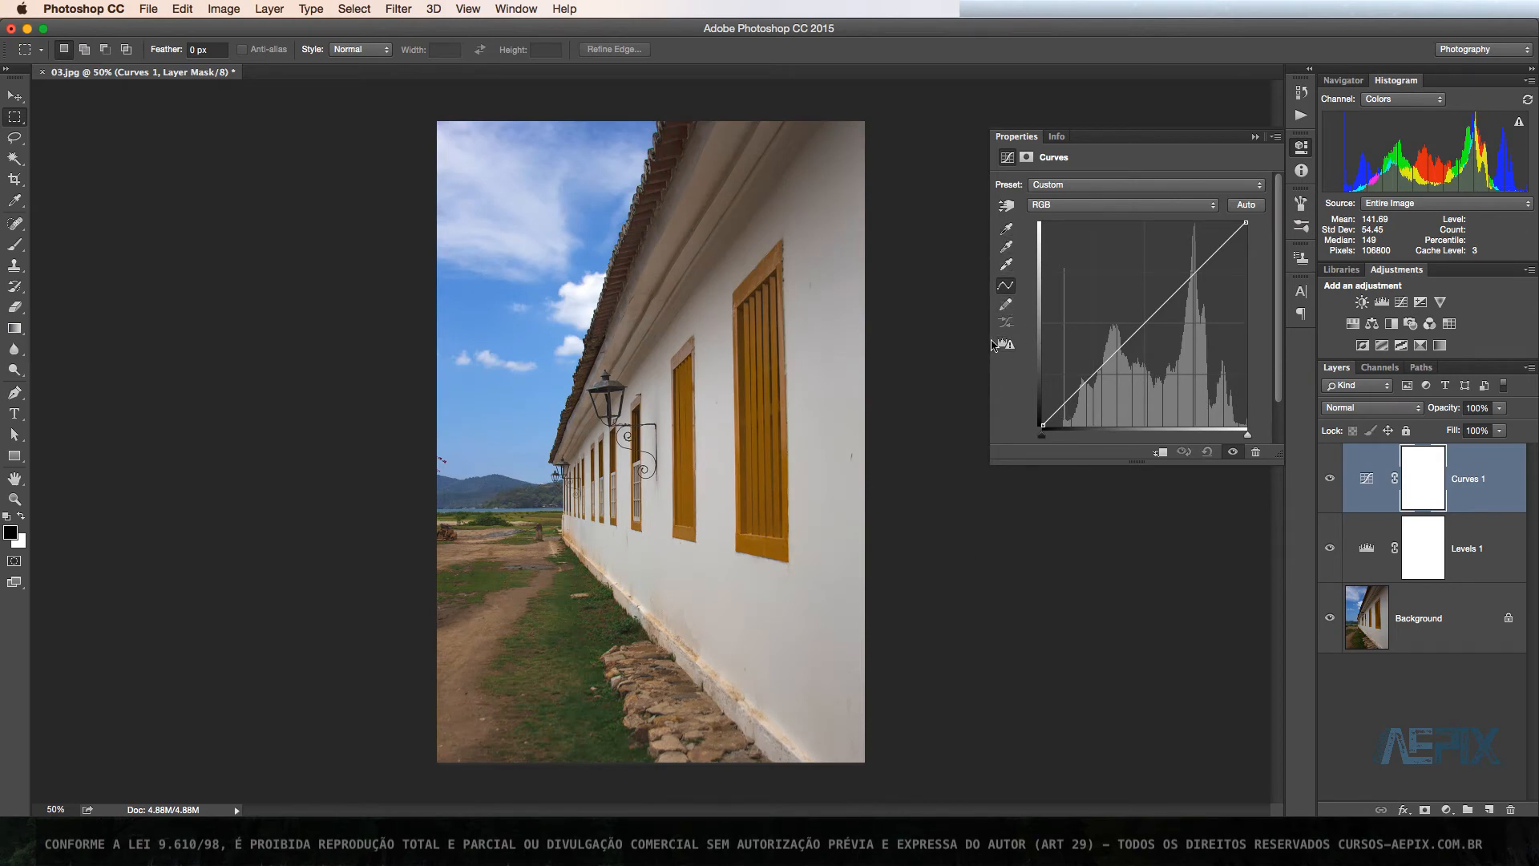
- Try drawing a freehand S-shaped RGB curve with the pencil, smooth it, and reset the Curves adjustment
{"action": "left_click", "coordinate": [1006, 264]}
{"action": "left_click", "coordinate": [1007, 307]}
{"action": "mouse_move", "coordinate": [1235, 218]}
{"action": "left_mouse_down"}
{"action": "mouse_move", "coordinate": [1170, 261]}
{"action": "mouse_move", "coordinate": [1050, 468]}
{"action": "left_mouse_up"}
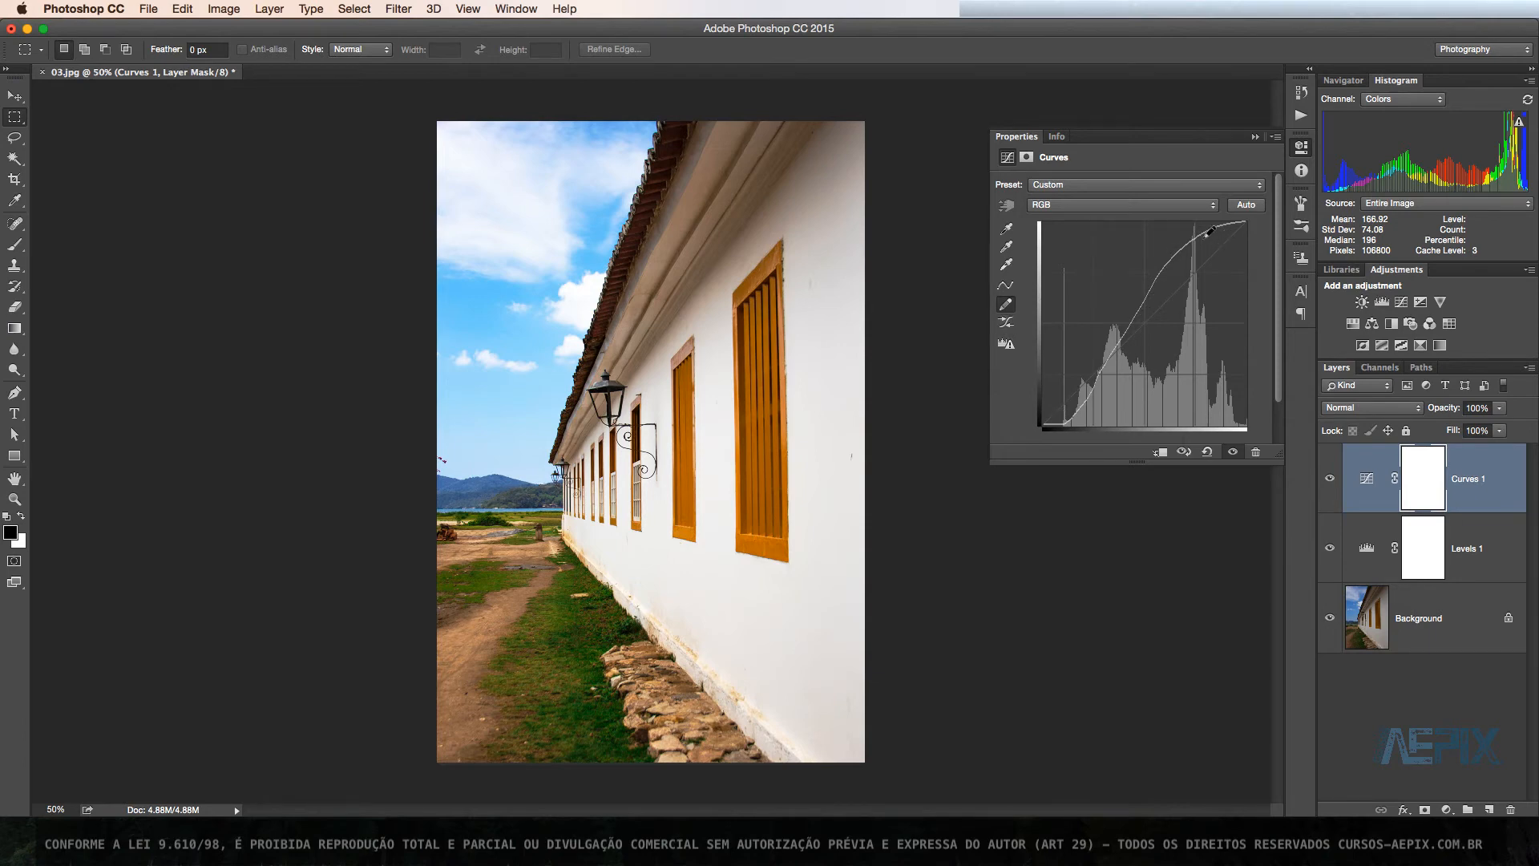
{"action": "left_click", "coordinate": [1006, 322]}
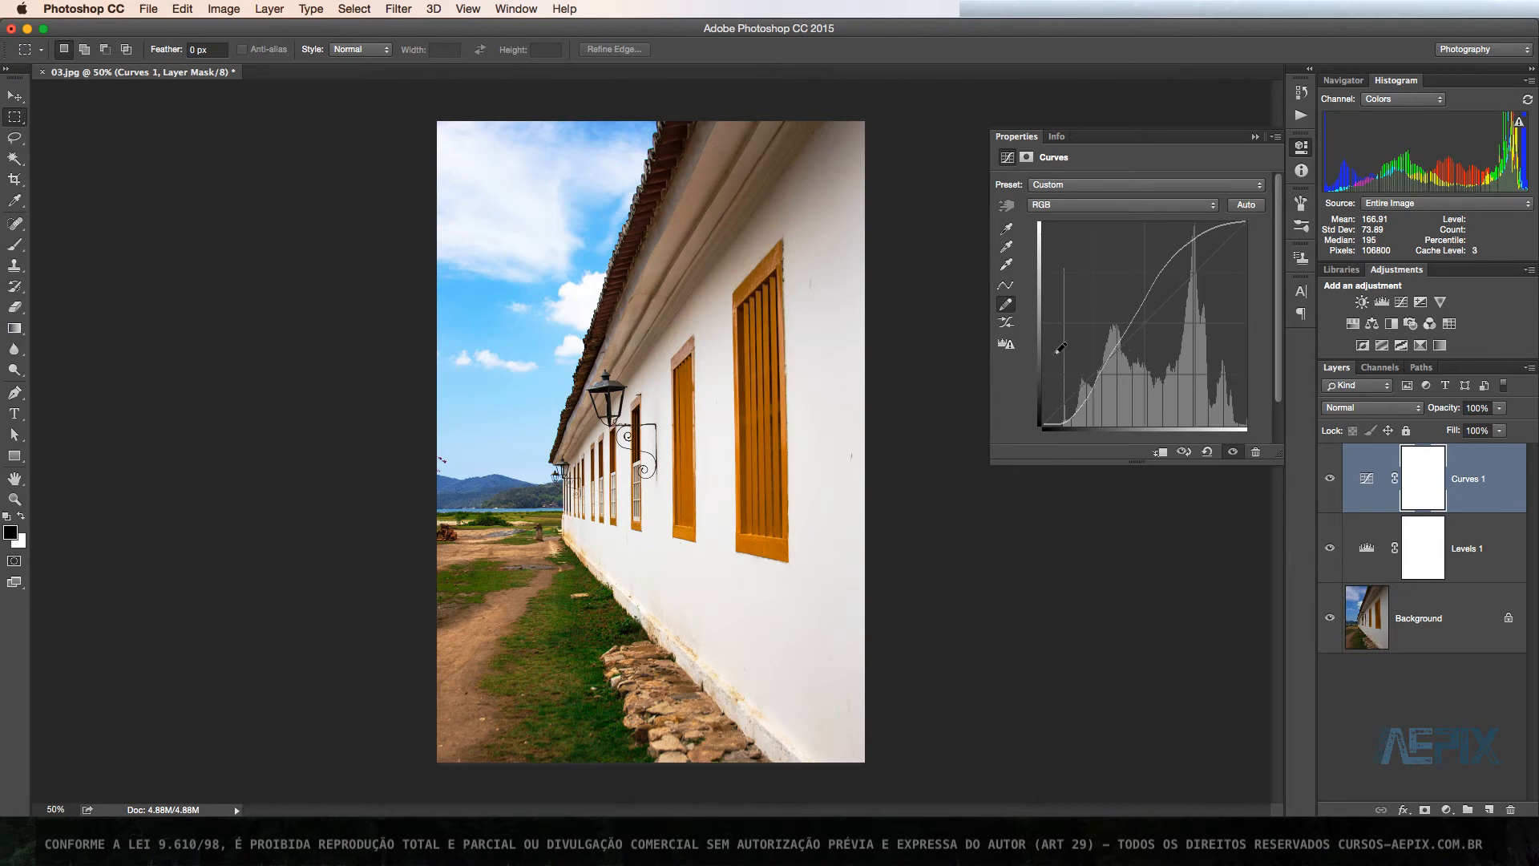
{"action": "left_click", "coordinate": [1207, 453]}
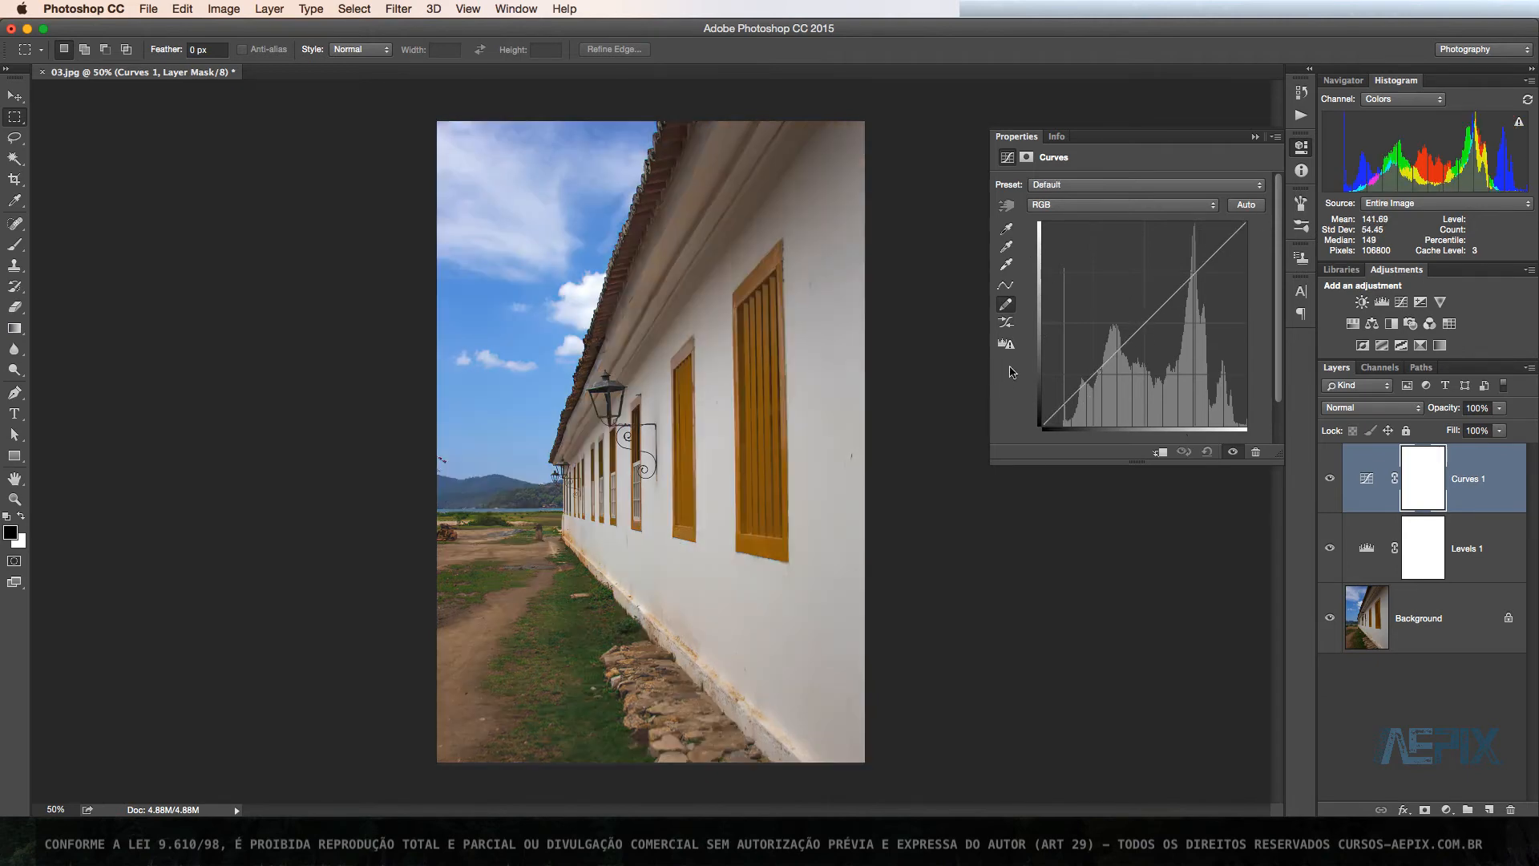
- Return to point-based curve editing, try an S-curve with raised highlights and lowered shadows, and reset the adjustment
{"action": "left_click", "coordinate": [1004, 286]}
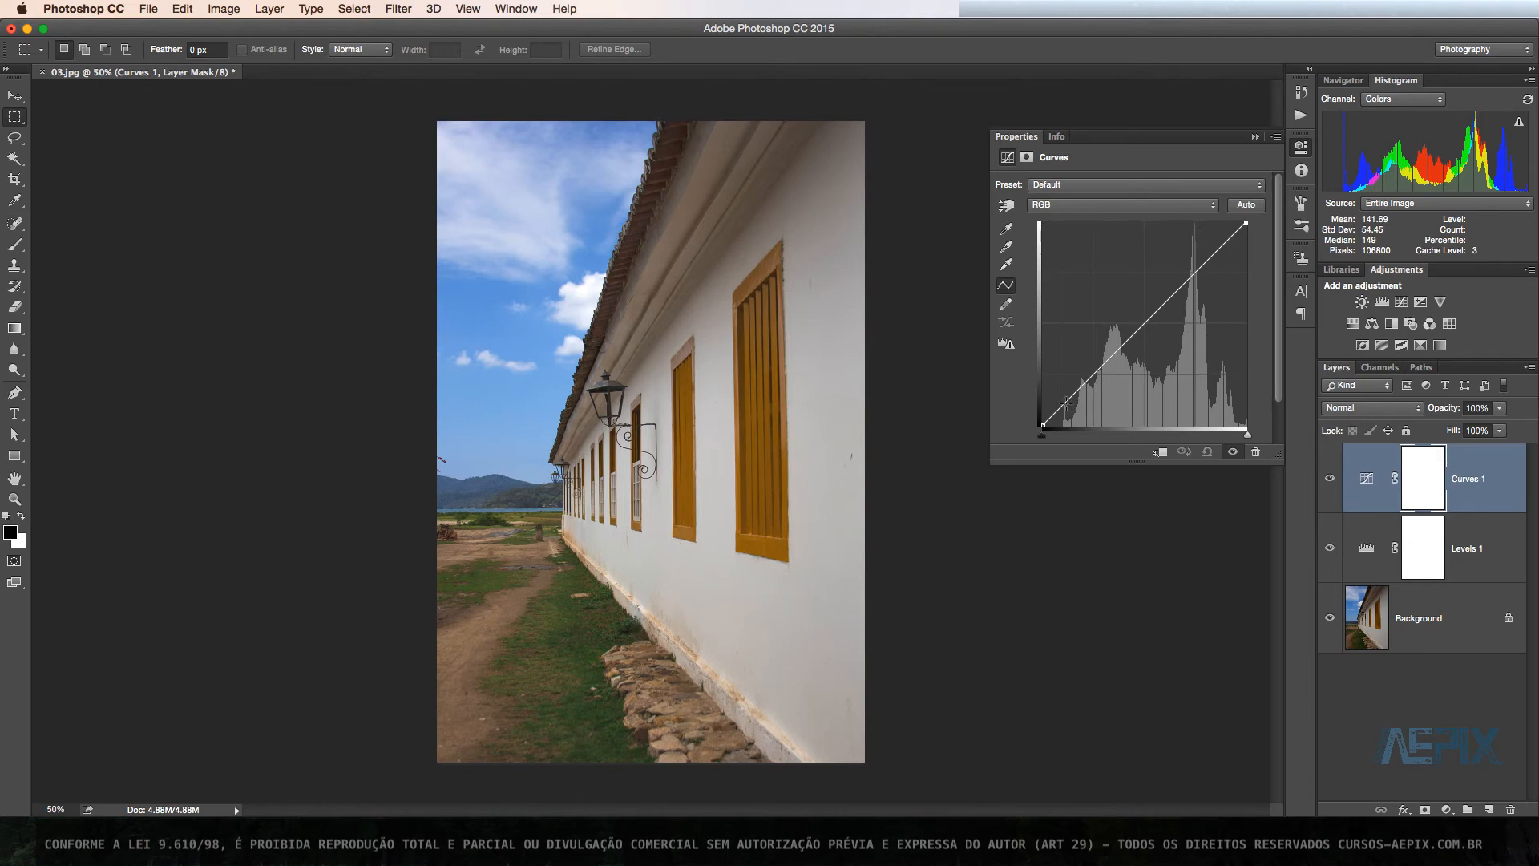
{"action": "left_click", "coordinate": [1225, 242]}
{"action": "left_click_drag", "start_coordinate": [1225, 241], "coordinate": [1221, 238]}
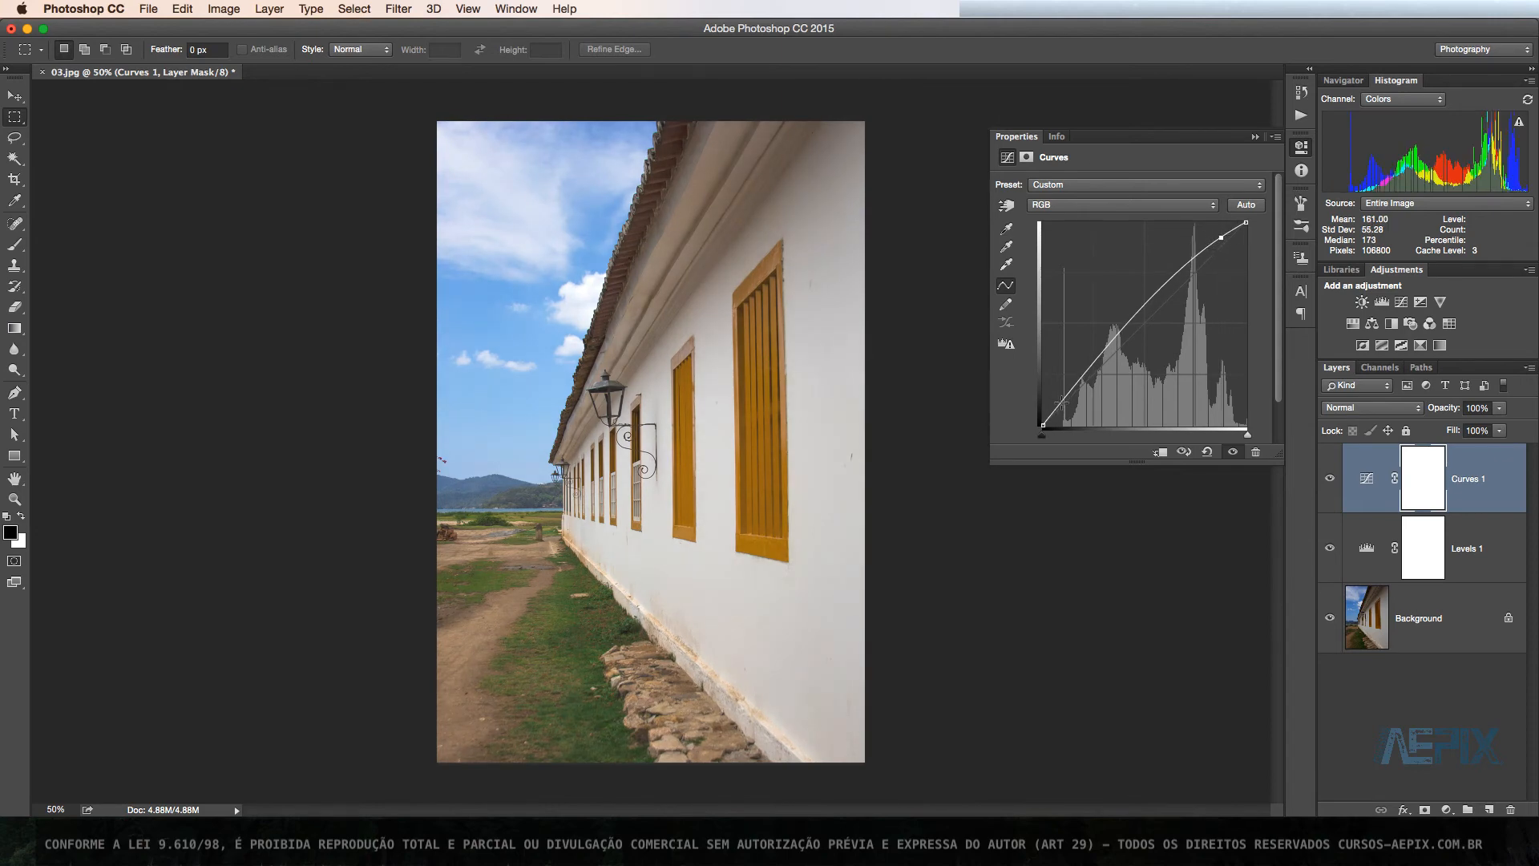
{"action": "left_click_drag", "start_coordinate": [1062, 400], "coordinate": [1069, 409]}
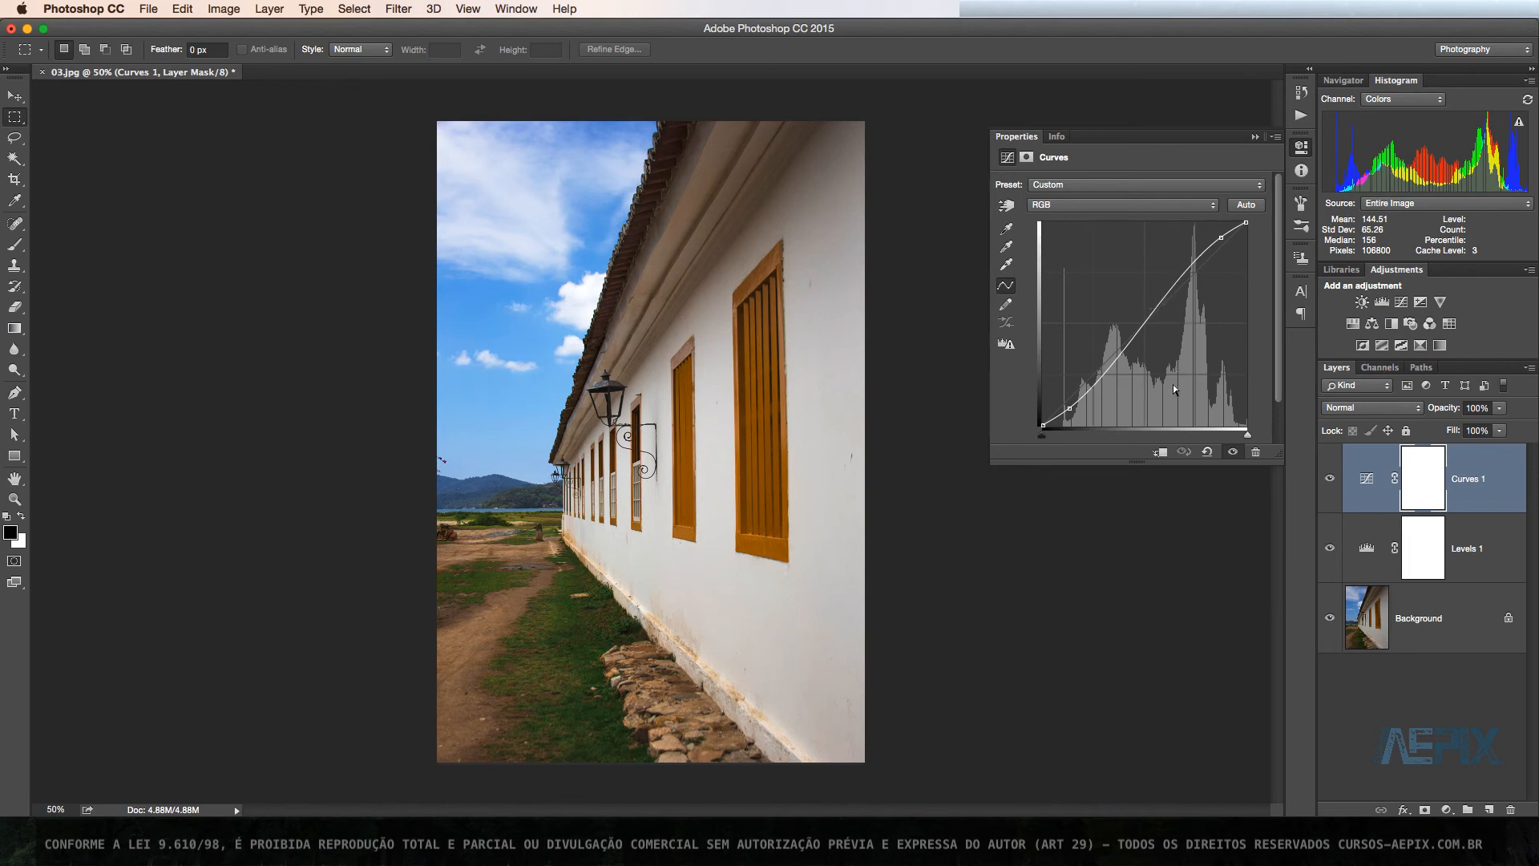
{"action": "left_click", "coordinate": [1207, 452]}
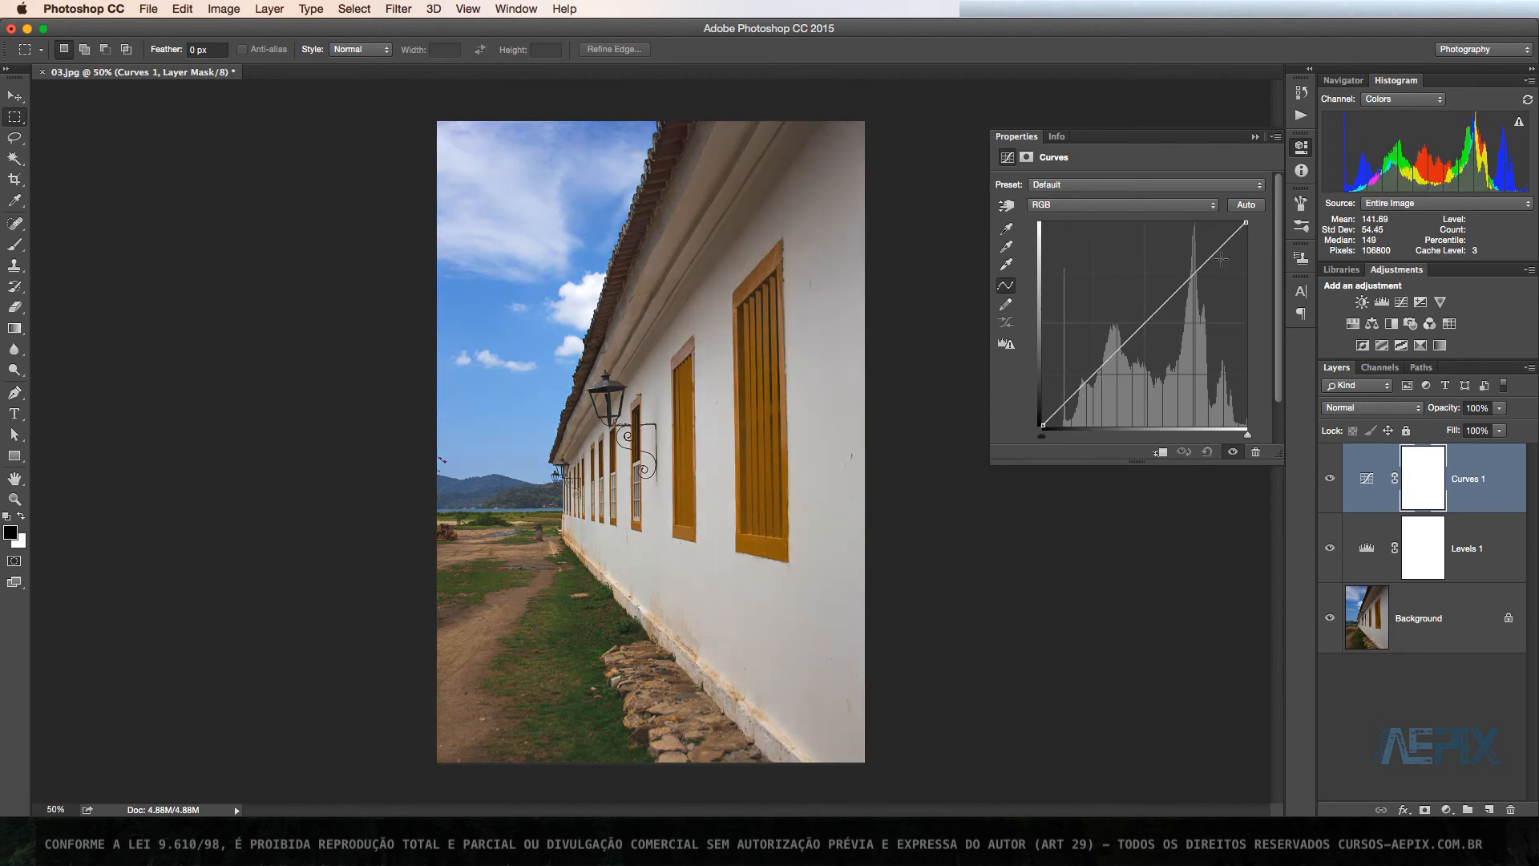
- Use the Curves on-image adjustment to brighten the white wall, darken the blue sky and slightly darken the large yellow window, and leave the tool
{"action": "left_click", "coordinate": [1006, 207]}
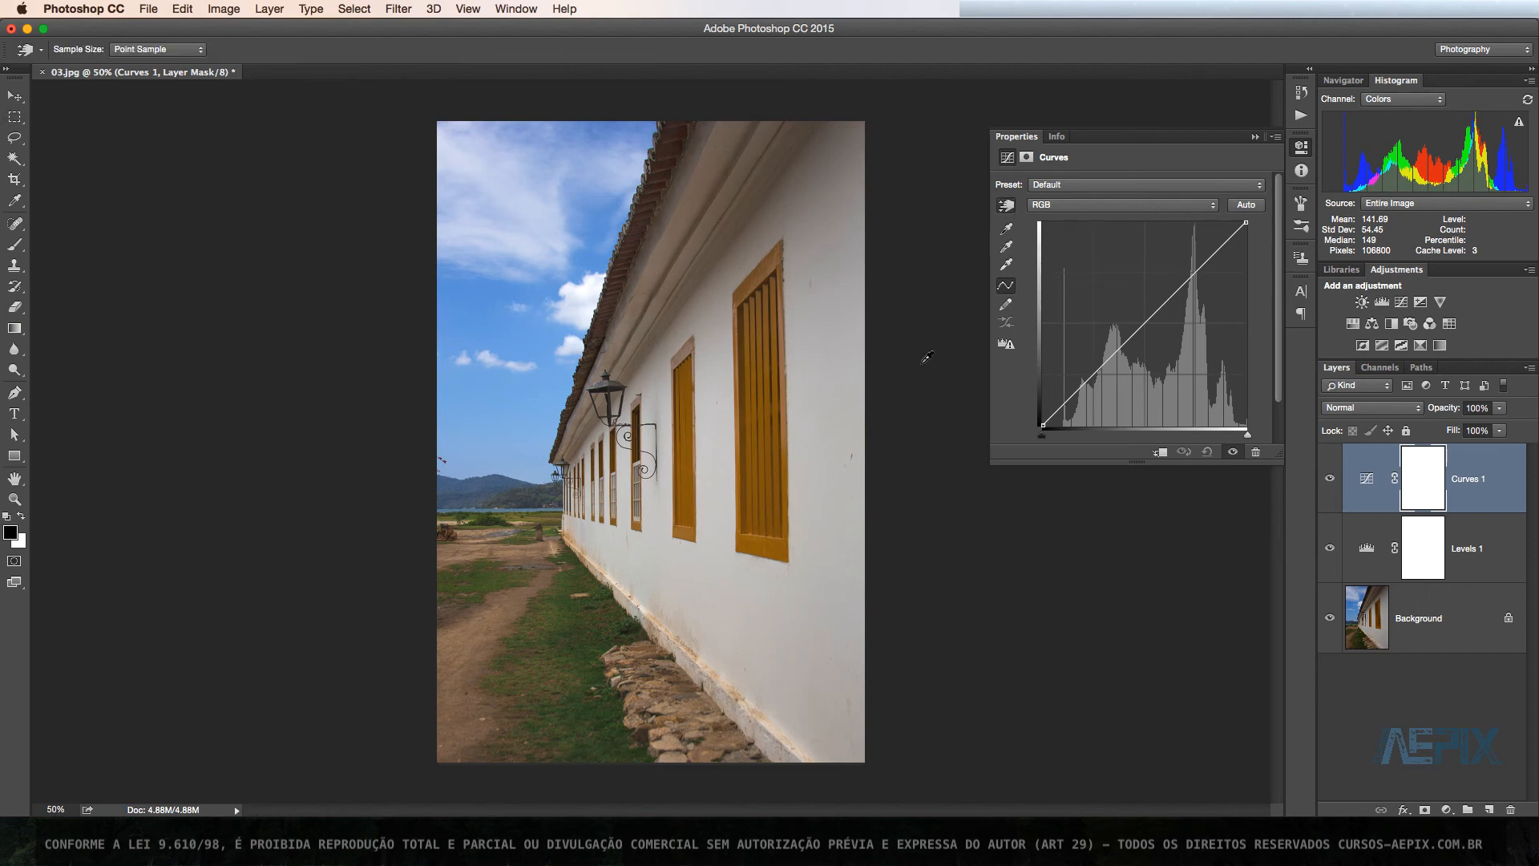
{"action": "left_click", "coordinate": [823, 471]}
{"action": "mouse_move", "coordinate": [822, 471]}
{"action": "left_mouse_down"}
{"action": "mouse_move", "coordinate": [820, 452]}
{"action": "mouse_move", "coordinate": [818, 484]}
{"action": "mouse_move", "coordinate": [816, 447]}
{"action": "left_mouse_up"}
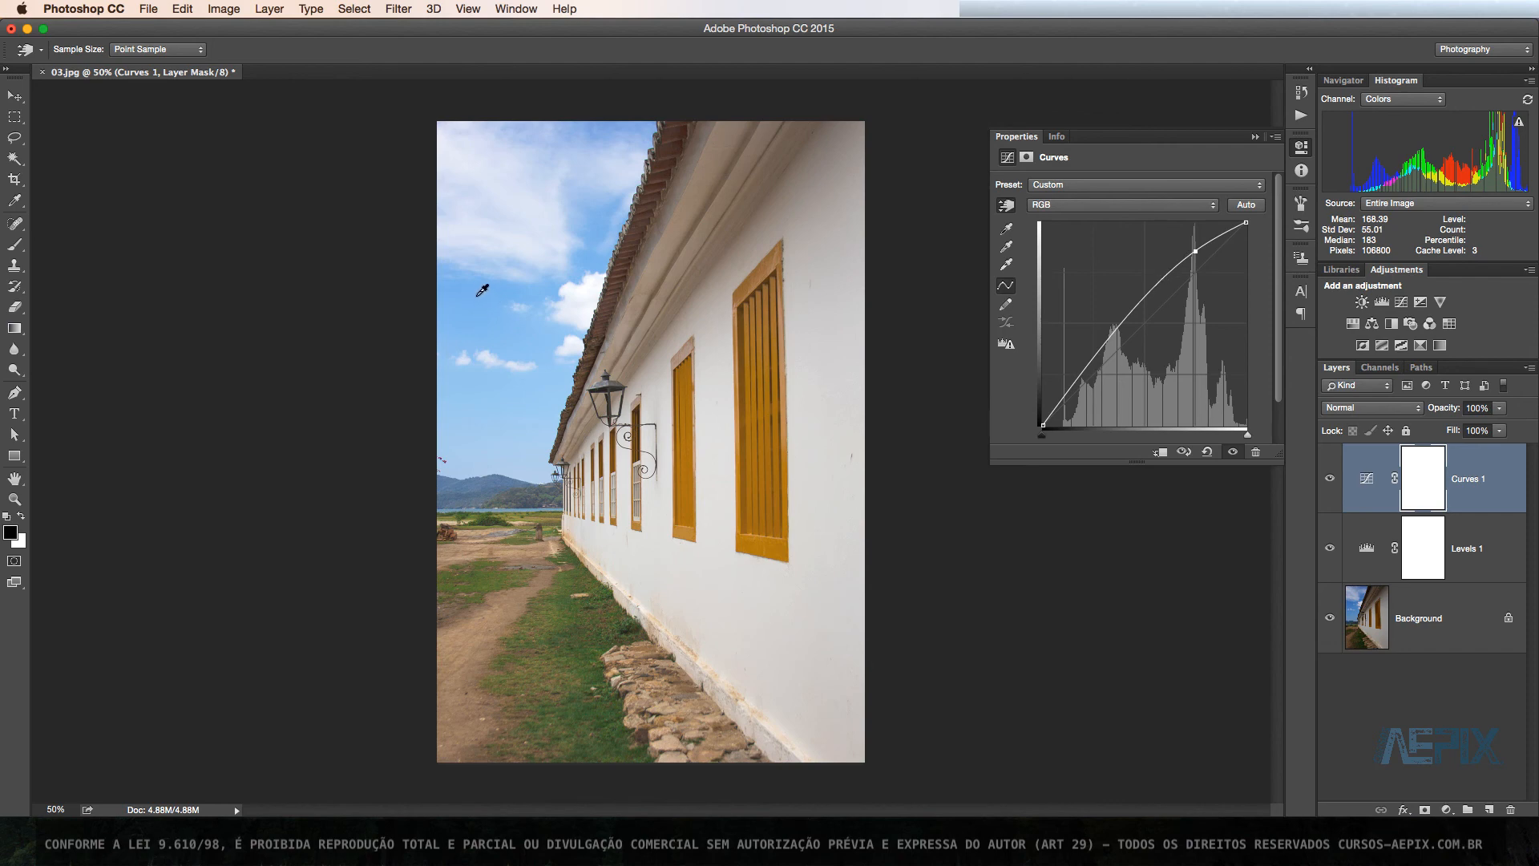
{"action": "left_click_drag", "start_coordinate": [481, 290], "coordinate": [479, 316]}
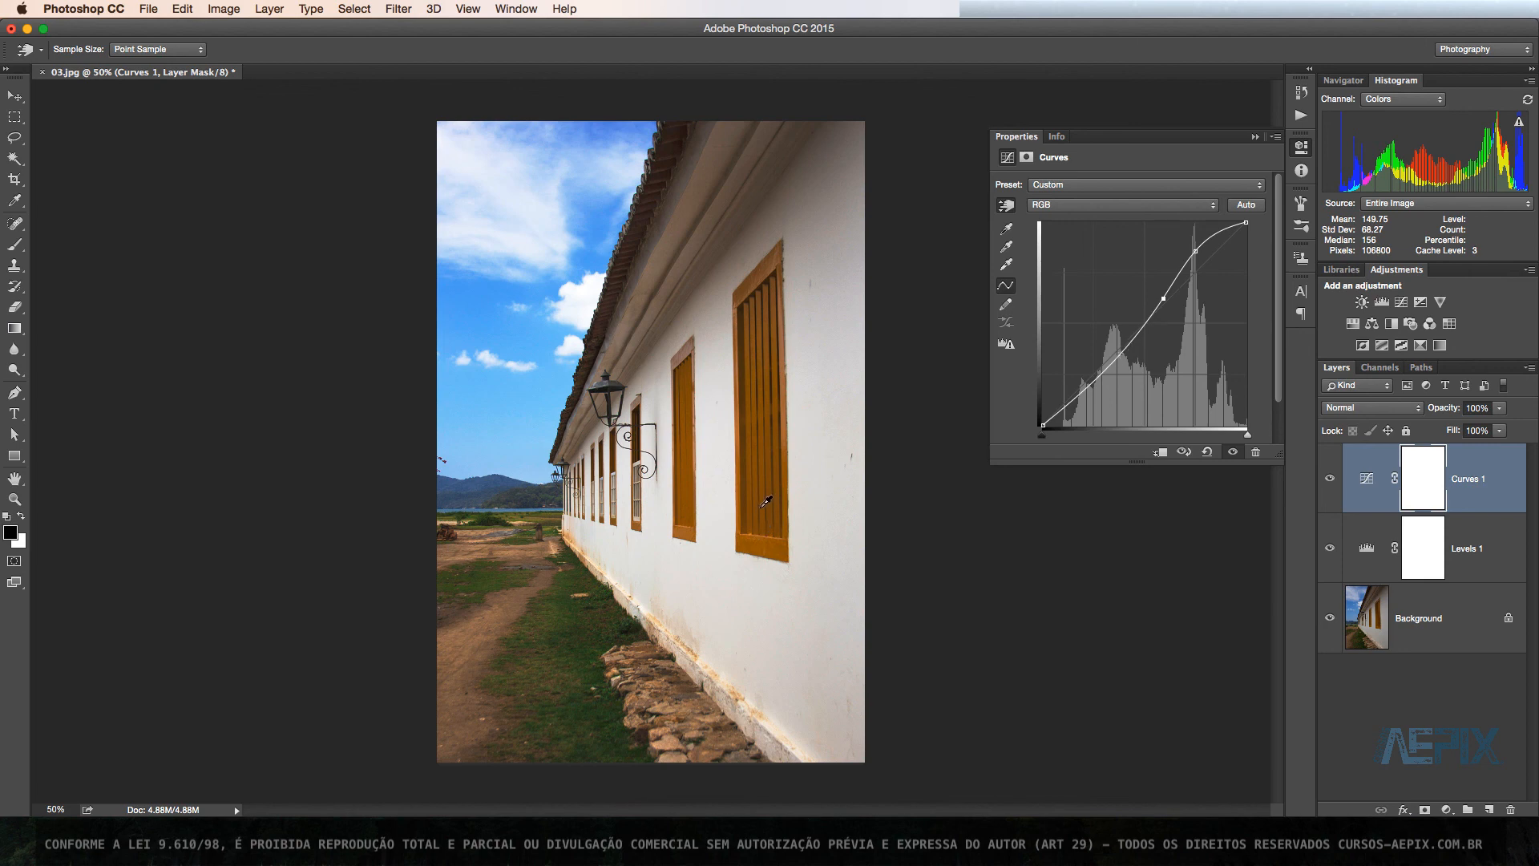
{"action": "left_click_drag", "start_coordinate": [766, 503], "coordinate": [766, 510]}
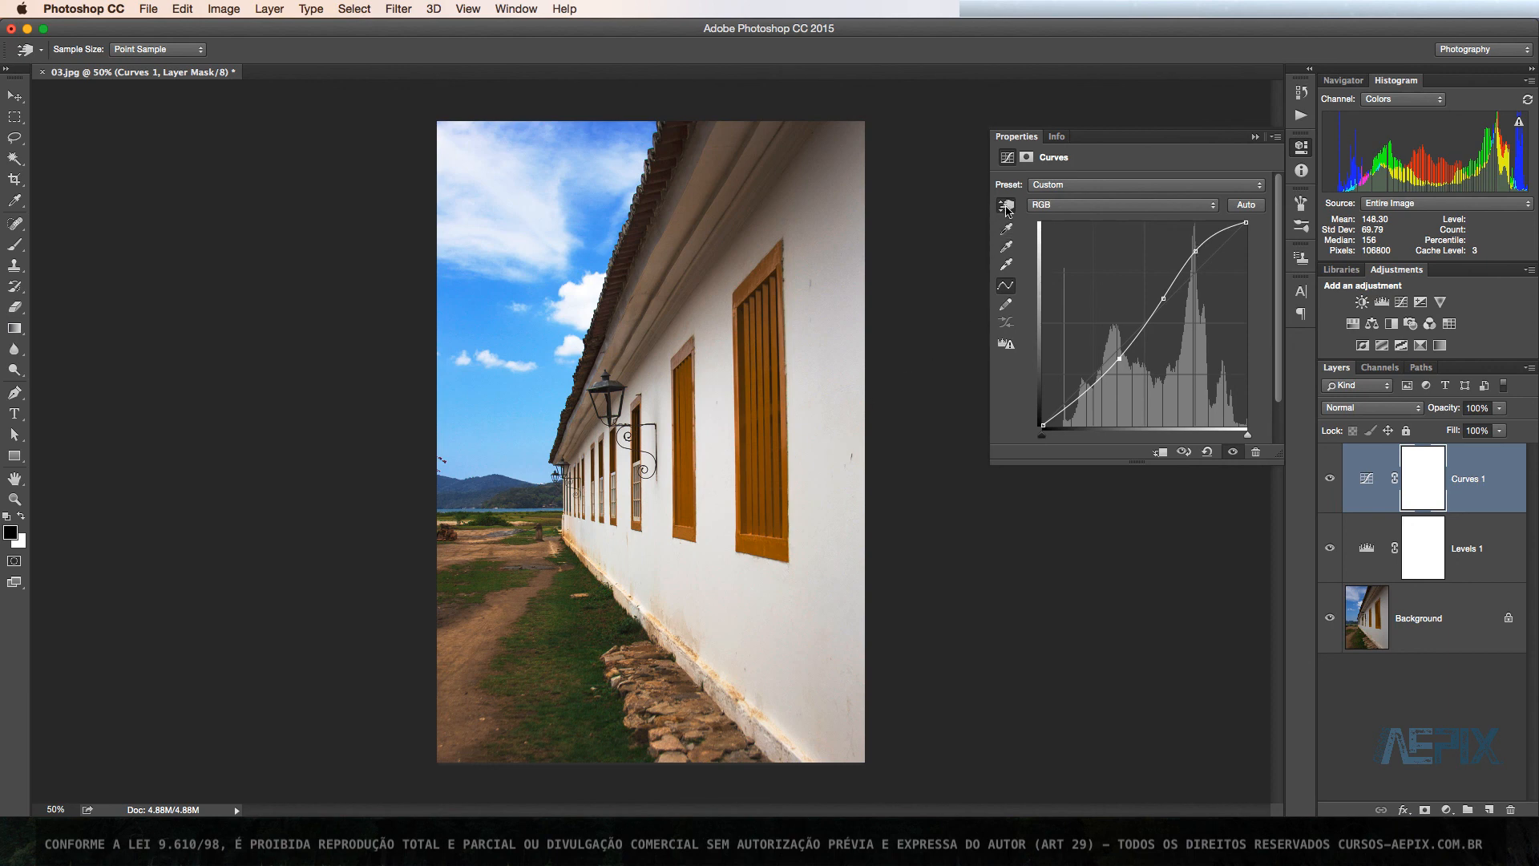
{"action": "key", "text": "m"}
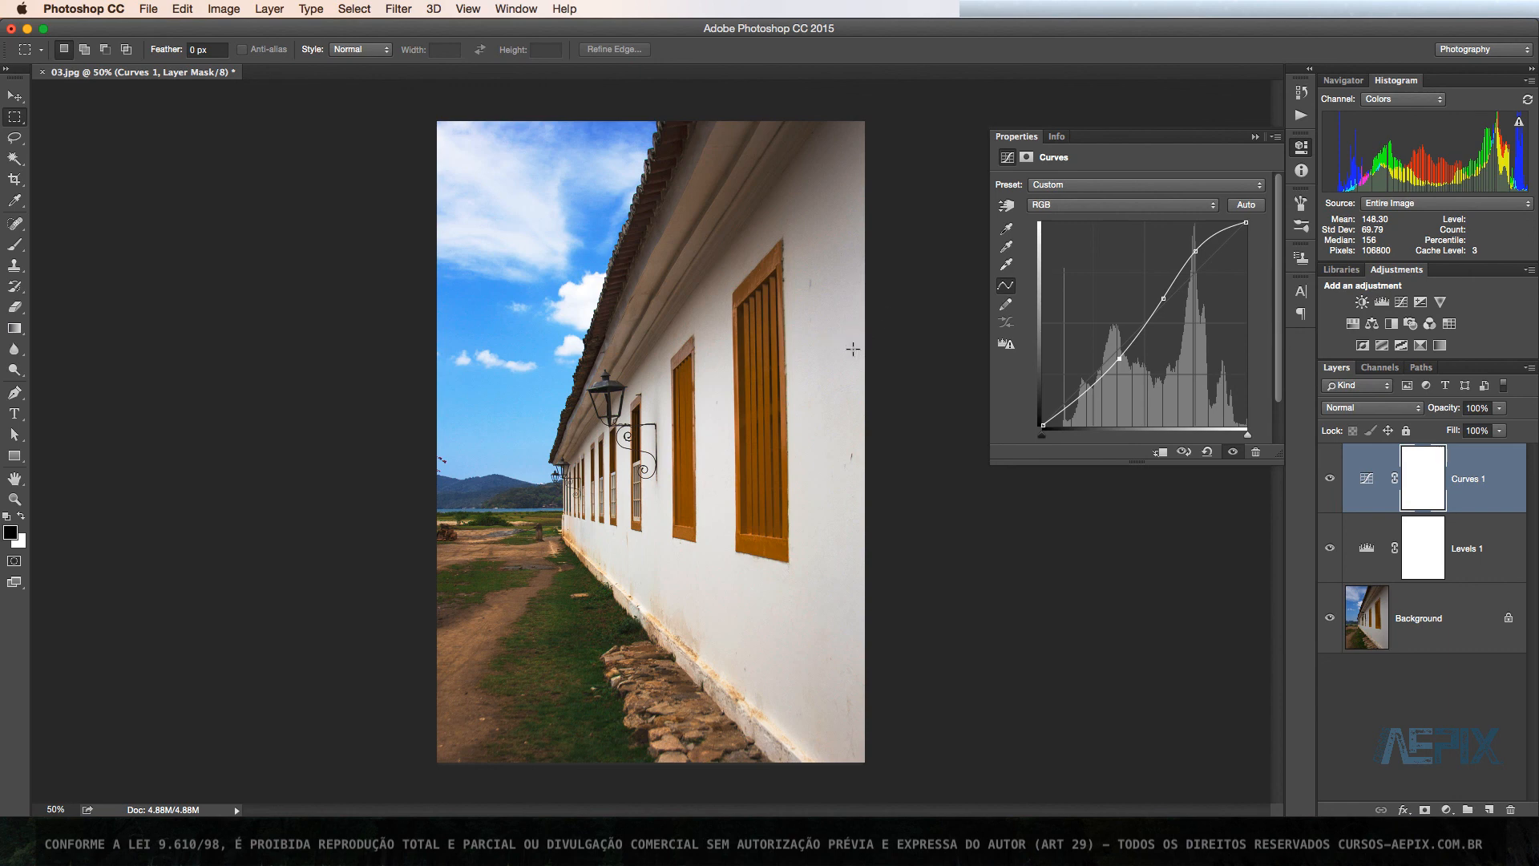
- Add a shadow point to the lower part of the RGB curve, lower it slightly, and compare with the previous state
{"action": "left_click", "coordinate": [1077, 399]}
{"action": "left_click_drag", "start_coordinate": [1077, 399], "coordinate": [1078, 403]}
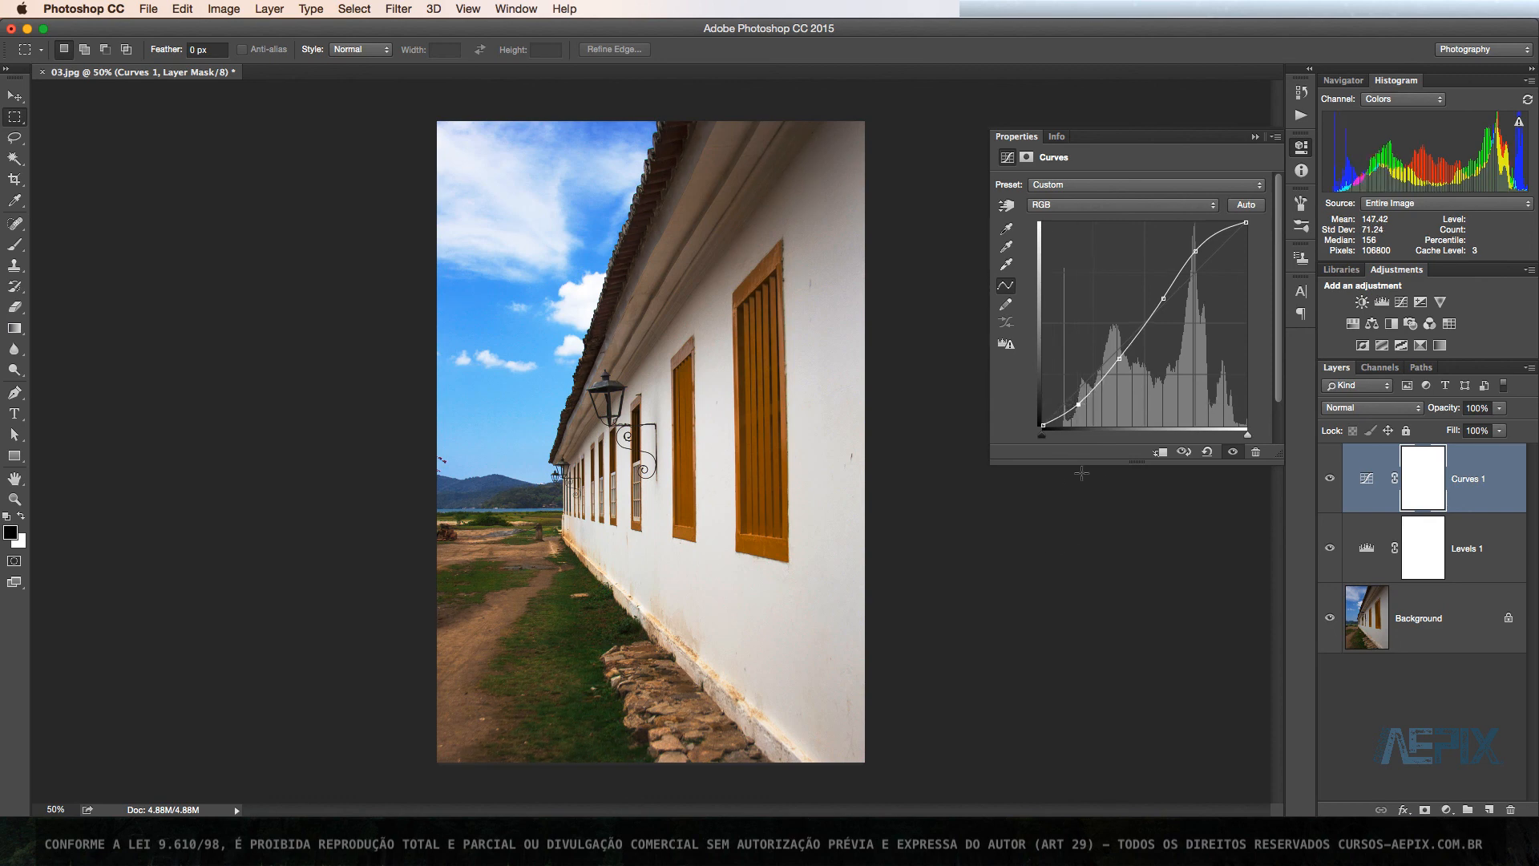
{"action": "left_click", "coordinate": [1184, 453]}
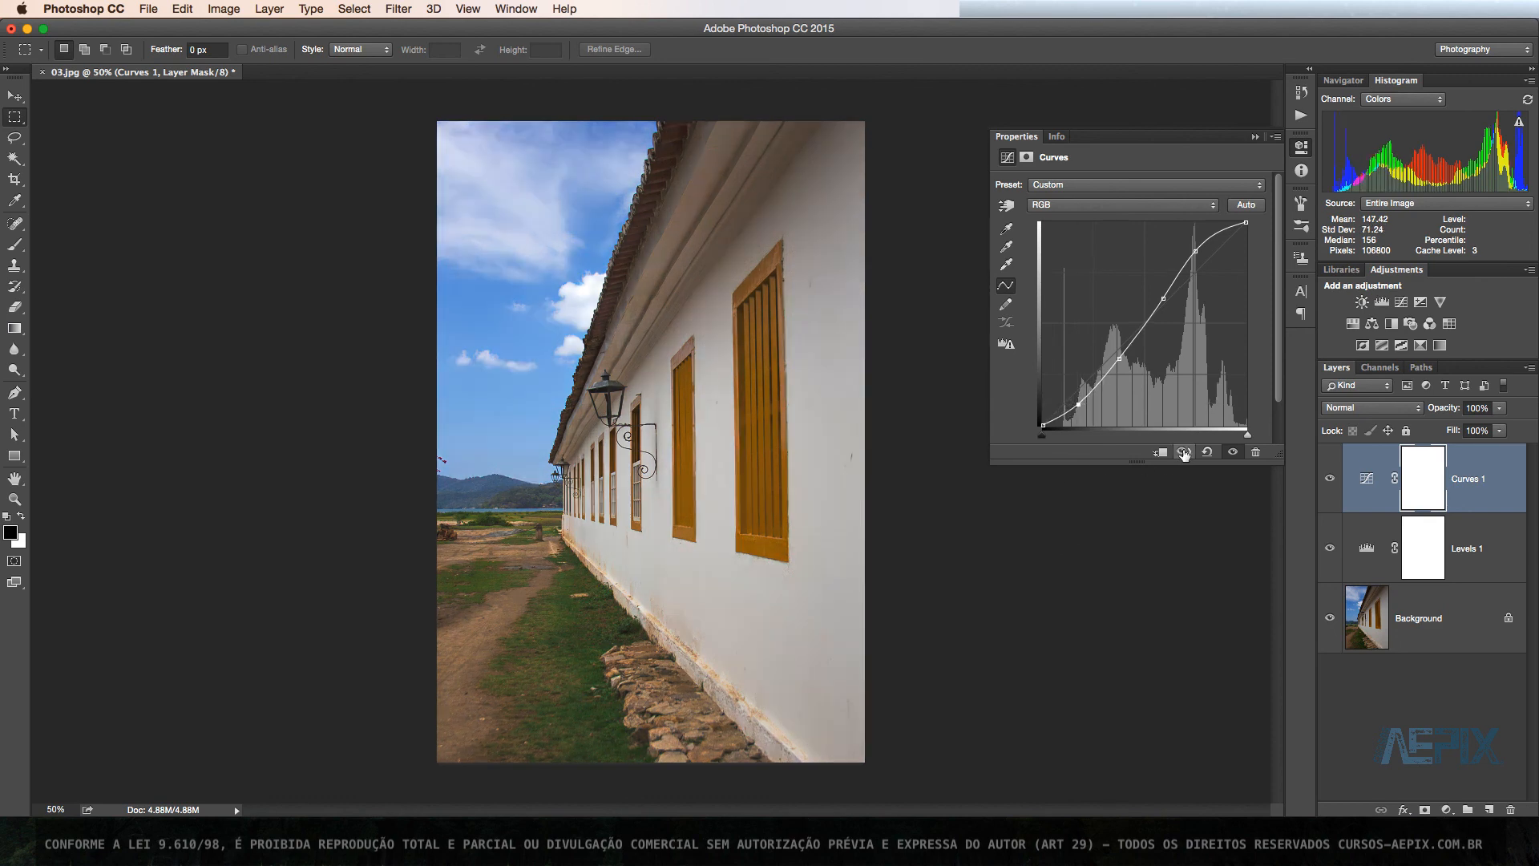